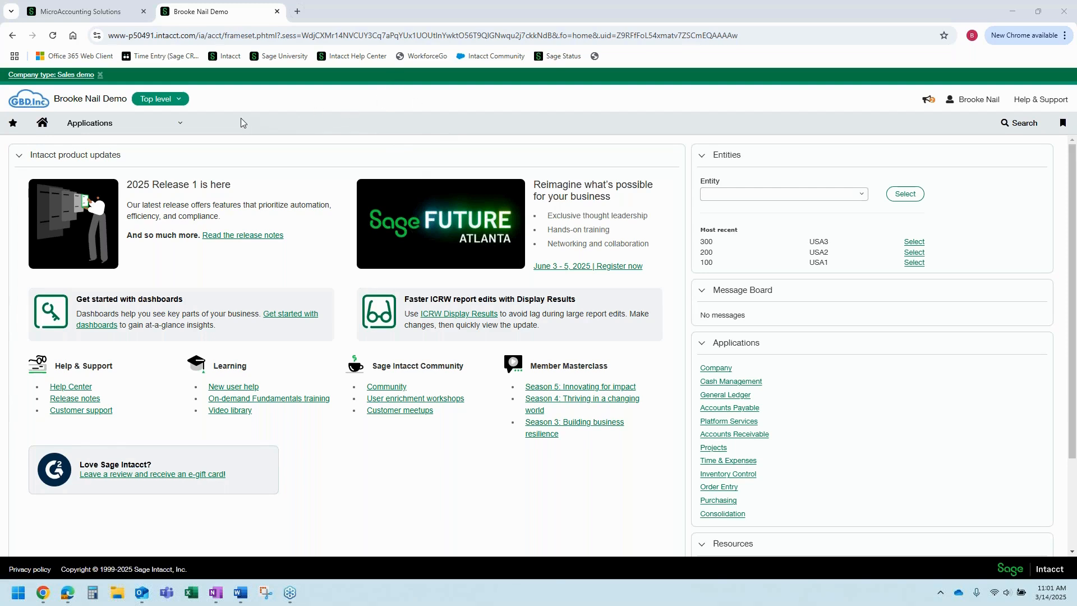
View the Company application's Setup options, and open My preferences for the signed-in user
{"action": "left_click", "coordinate": [159, 129]}
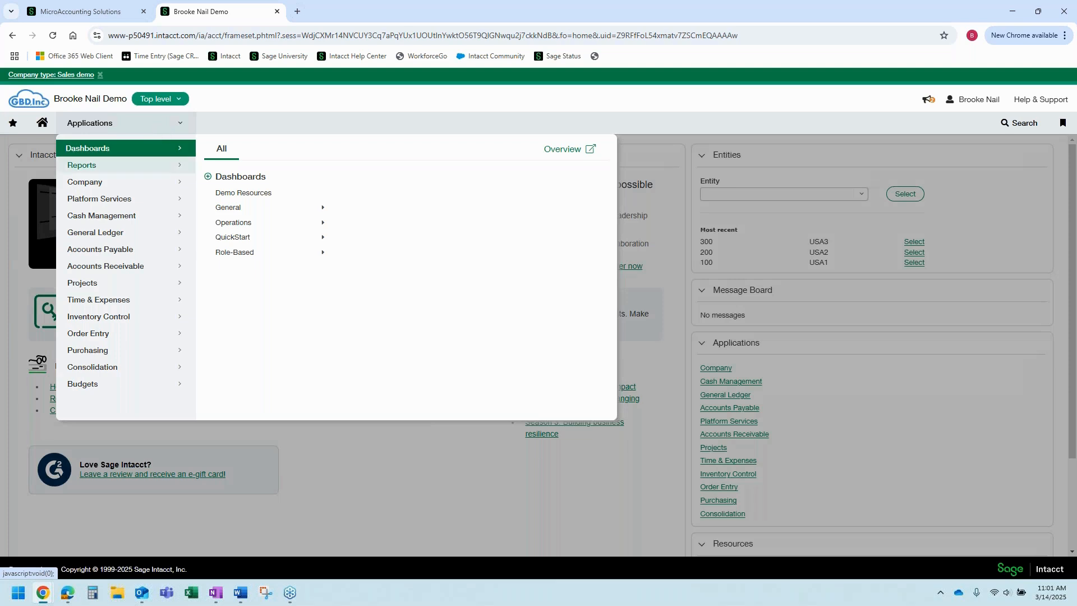
{"action": "mouse_move", "coordinate": [143, 184]}
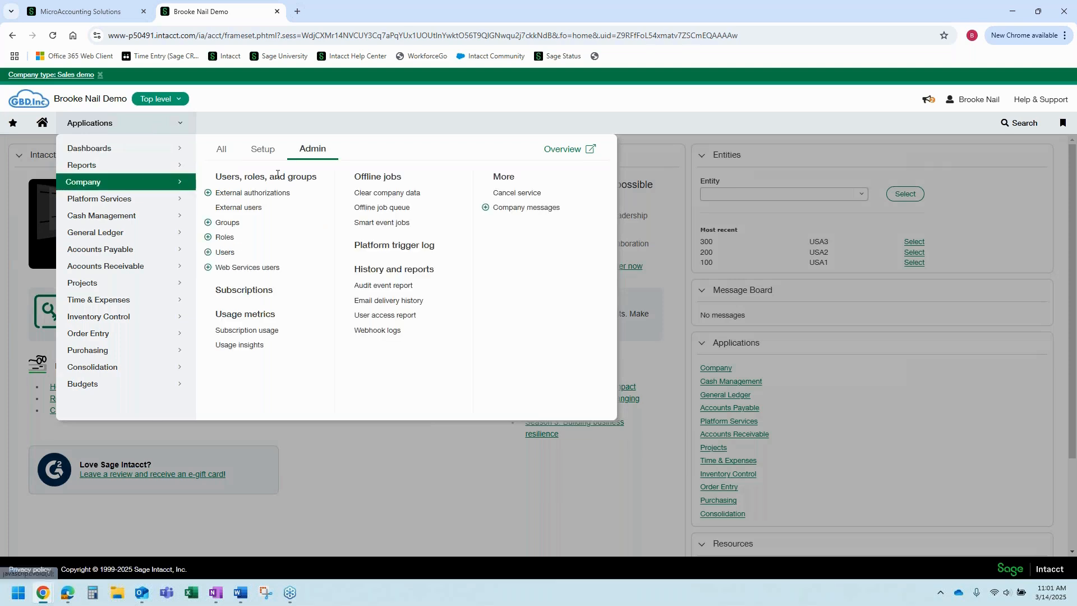
{"action": "left_click", "coordinate": [272, 153]}
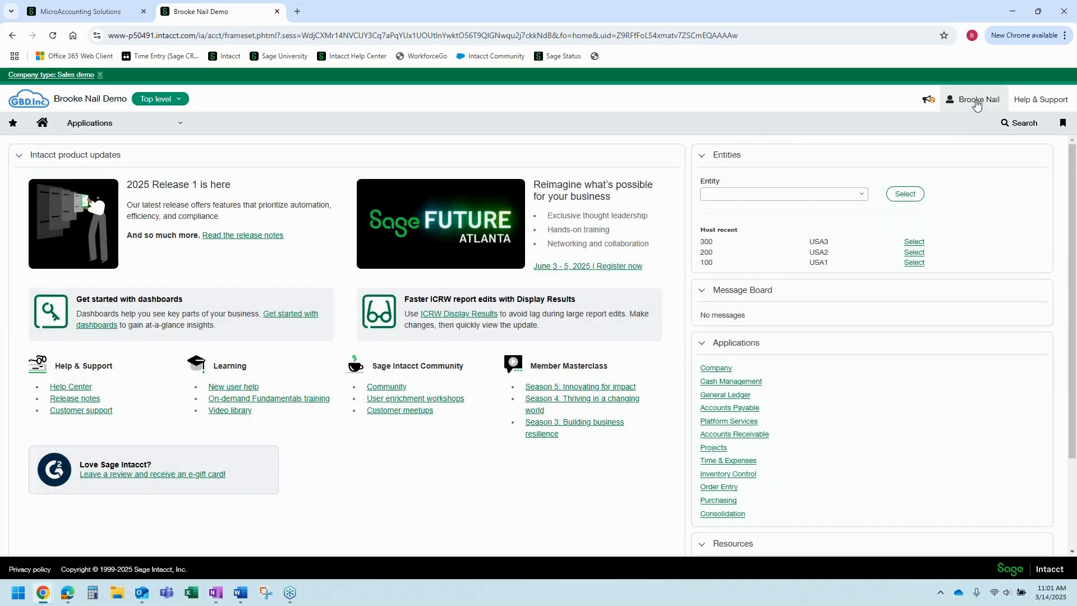
{"action": "mouse_move", "coordinate": [976, 104]}
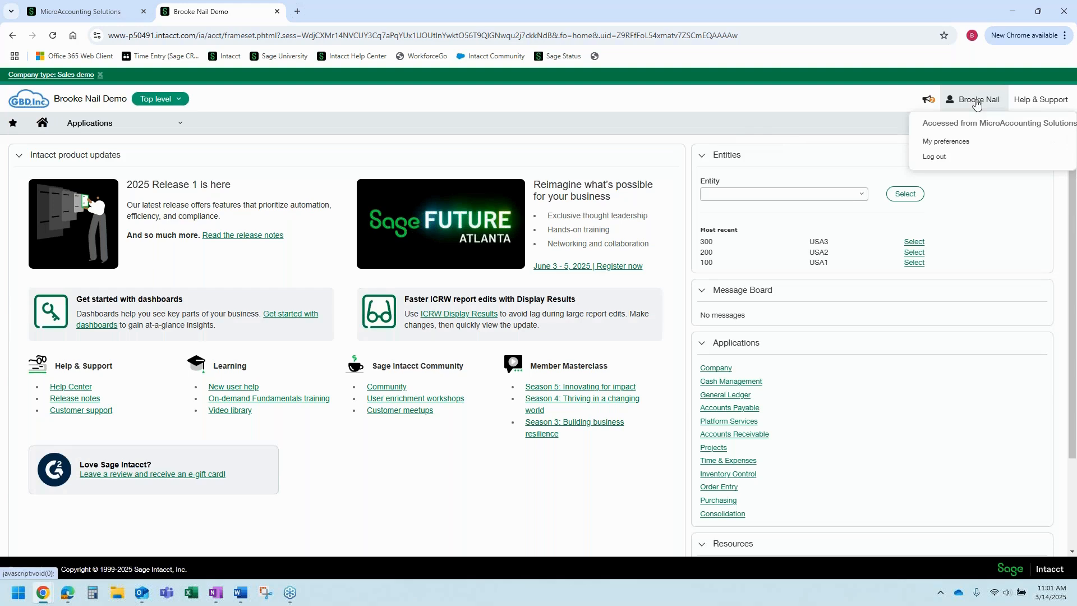
{"action": "left_click", "coordinate": [962, 140]}
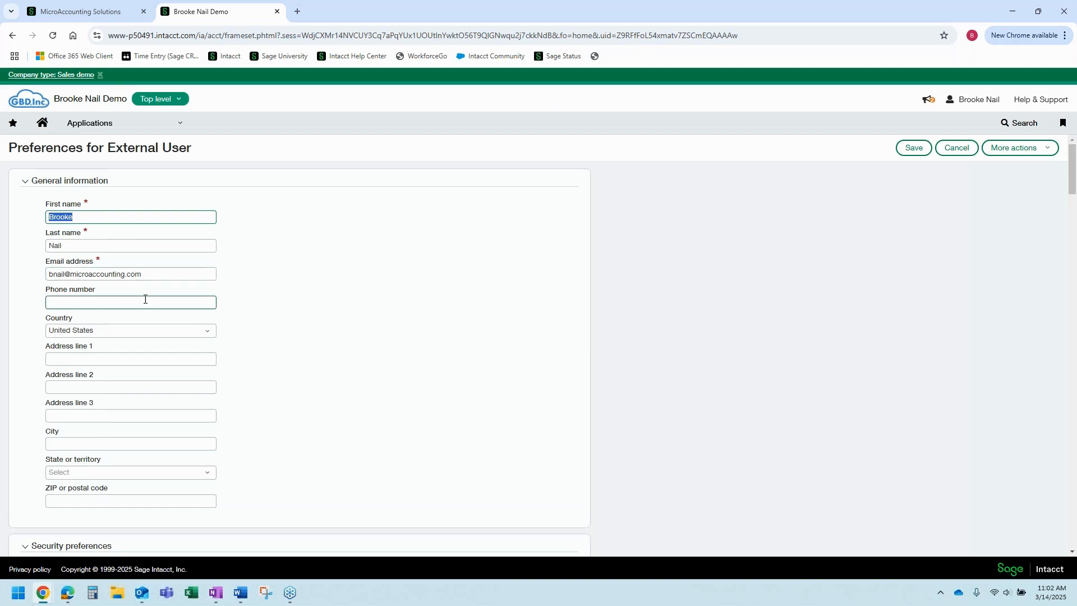
Review the general information, security timeout and email notification preferences, including the email signature field
{"action": "scroll", "coordinate": [144, 303], "scroll_direction": "down", "scroll_amount": 6}
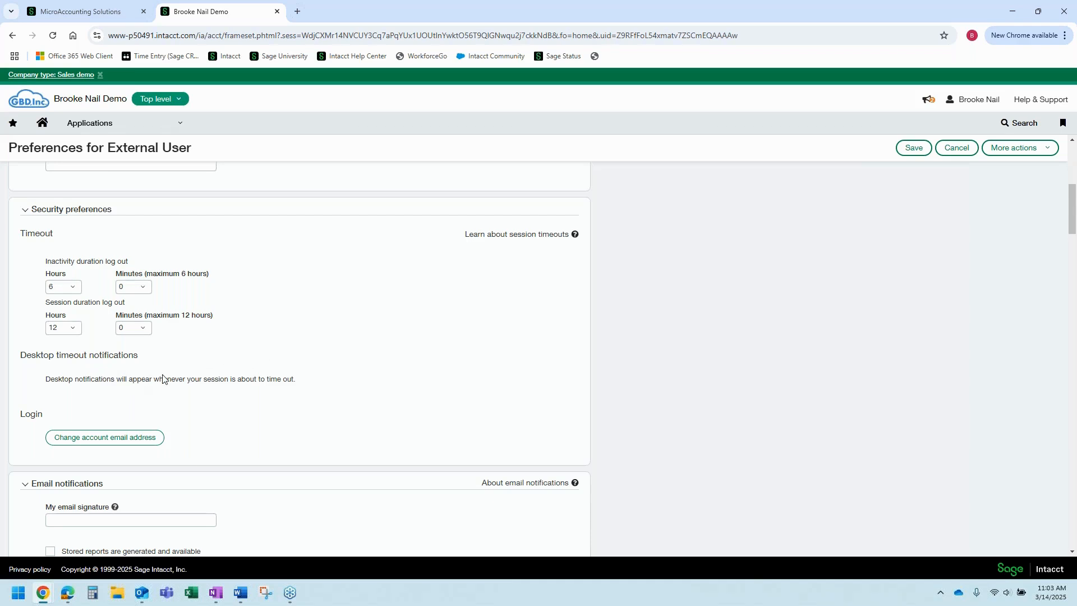
{"action": "scroll", "coordinate": [149, 376], "scroll_direction": "down", "scroll_amount": 2}
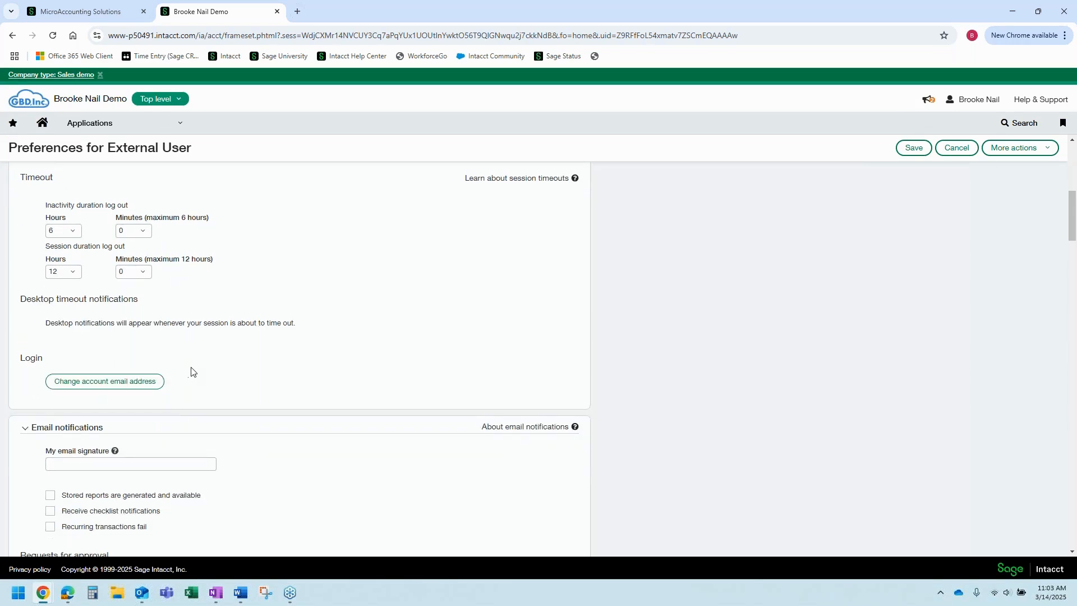
{"action": "scroll", "coordinate": [192, 373], "scroll_direction": "down", "scroll_amount": 4}
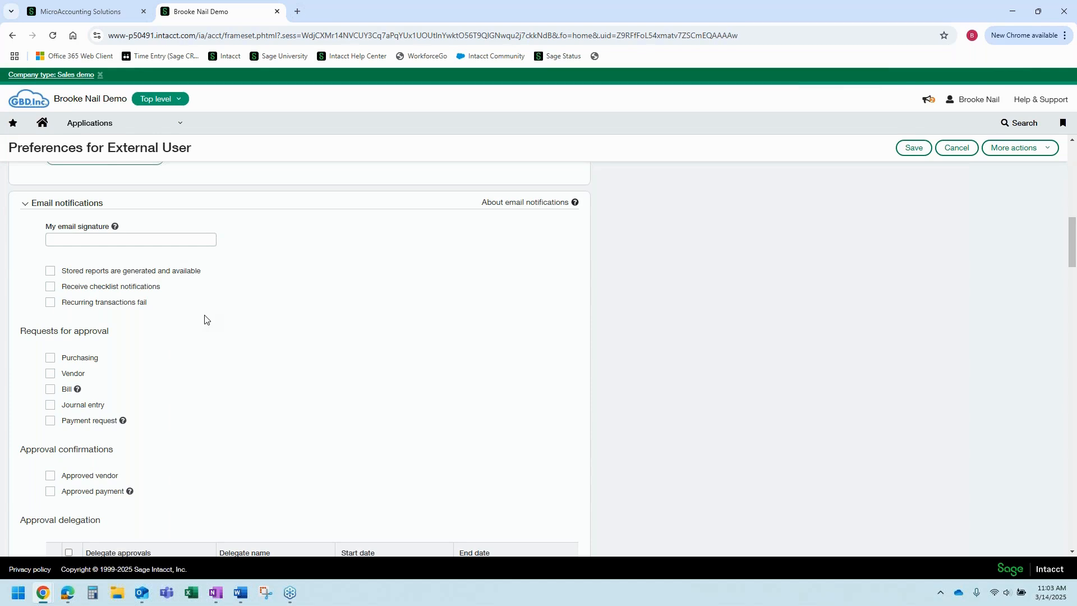
{"action": "left_click", "coordinate": [122, 239]}
Try Payment request approval notifications with a minimum amount of 1000, clear the amount, and turn the notification off again
{"action": "left_click", "coordinate": [50, 421]}
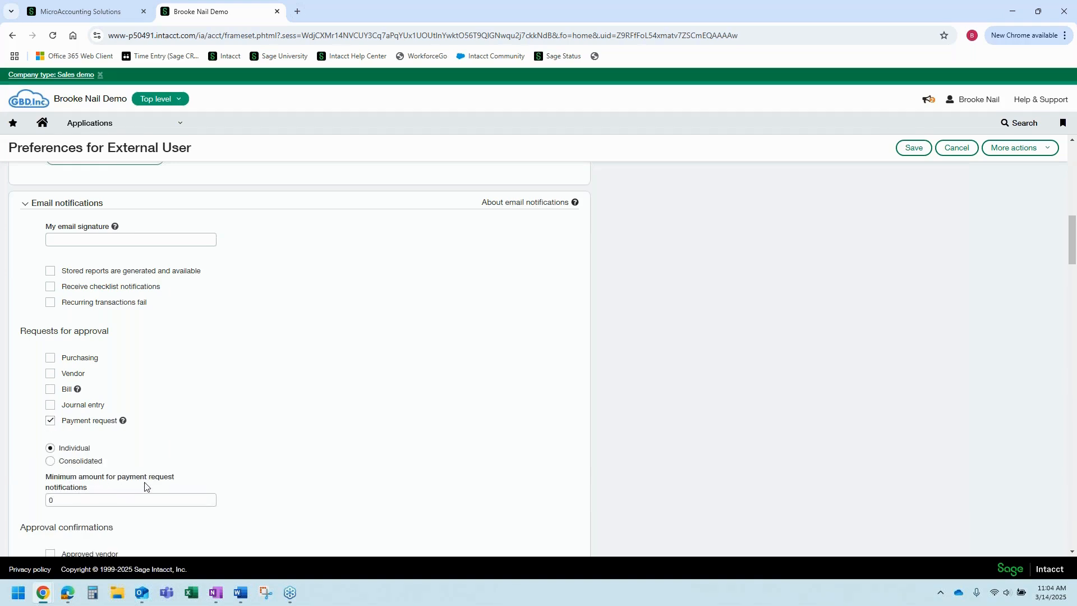
{"action": "left_click", "coordinate": [73, 499]}
{"action": "left_click", "coordinate": [63, 504]}
{"action": "key", "text": "BackSpace"}
{"action": "type", "text": "1"}
{"action": "type", "text": "1000"}
{"action": "key", "text": "BackSpace"}
{"action": "key", "text": "BackSpace"}
{"action": "key", "text": "BackSpace"}
{"action": "key", "text": "BackSpace"}
{"action": "left_click", "coordinate": [51, 421]}
Turn on the Approved payment confirmation to view its delivery options, and turn it off again
{"action": "scroll", "coordinate": [134, 433], "scroll_direction": "down", "scroll_amount": 2}
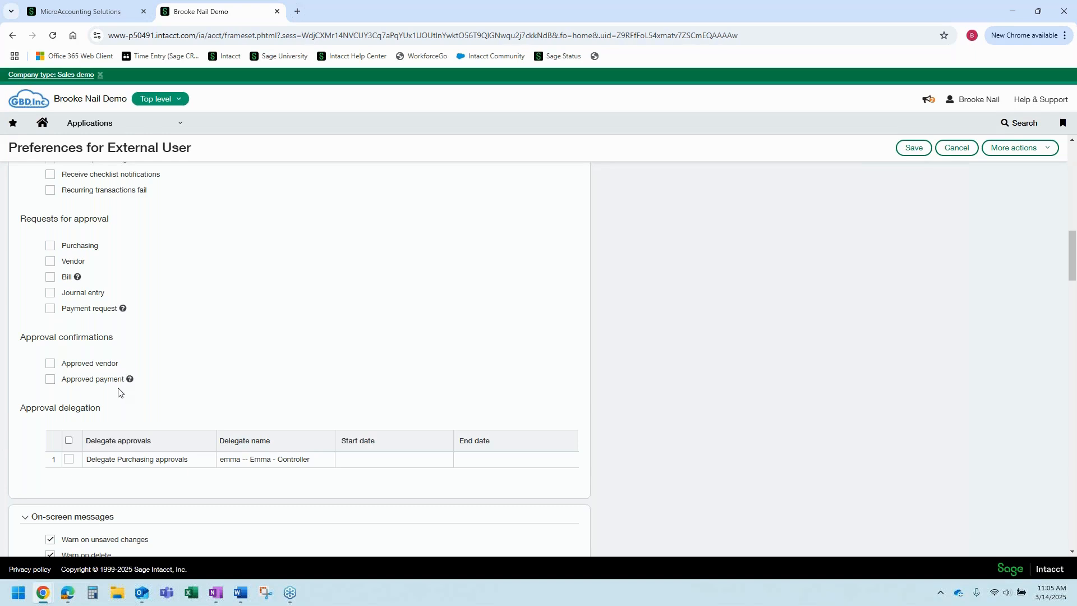
{"action": "left_click", "coordinate": [50, 381]}
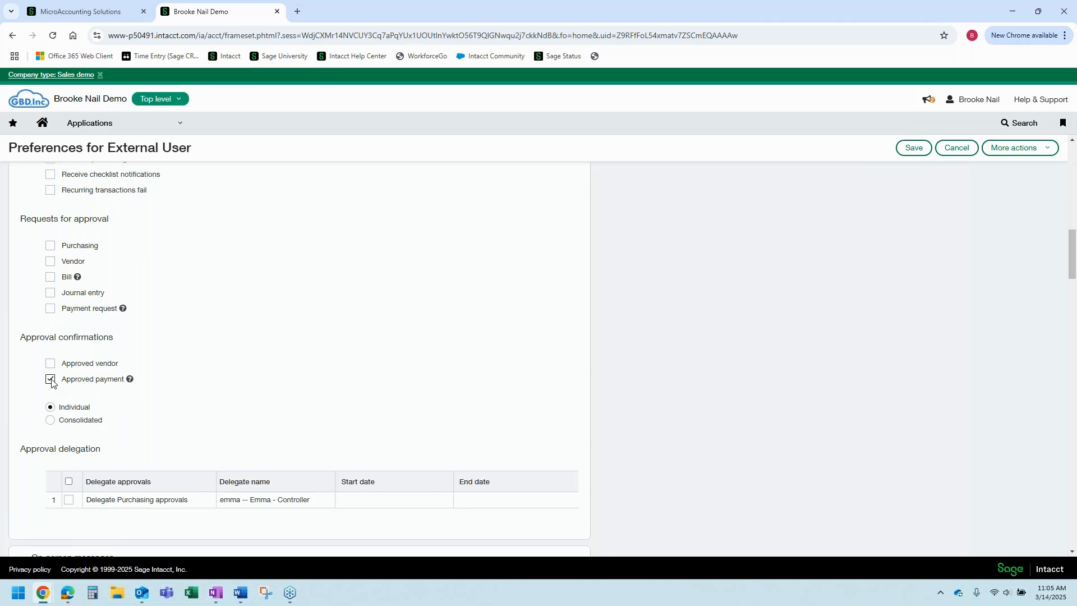
{"action": "left_click", "coordinate": [51, 380]}
Review the approval delegation table and the on-screen message preferences
{"action": "scroll", "coordinate": [180, 393], "scroll_direction": "down", "scroll_amount": 2}
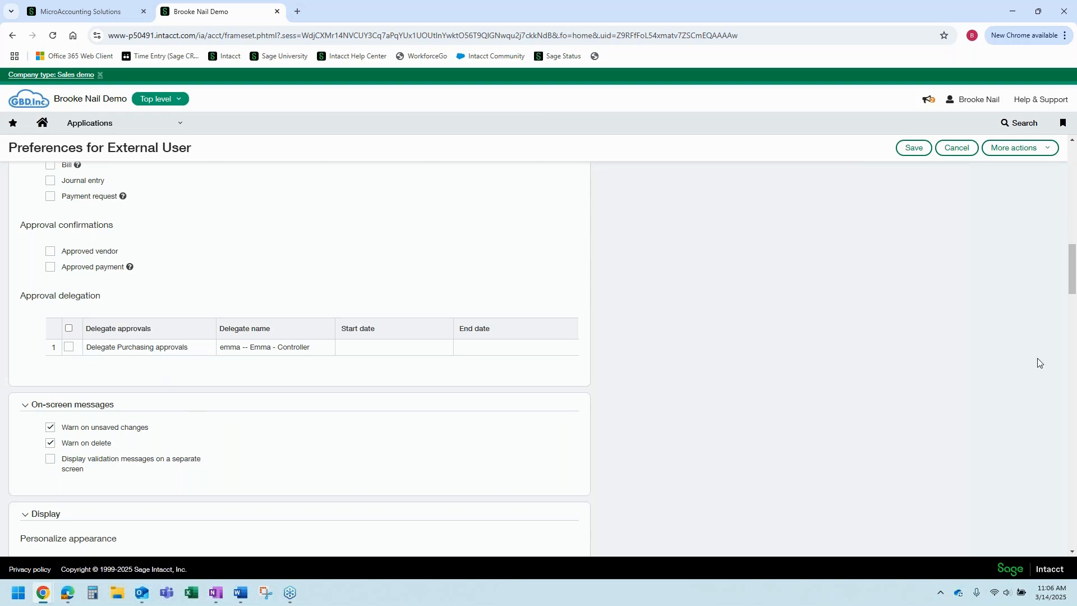
{"action": "scroll", "coordinate": [684, 396], "scroll_direction": "down", "scroll_amount": 2}
{"action": "scroll", "coordinate": [454, 341], "scroll_direction": "down", "scroll_amount": 1}
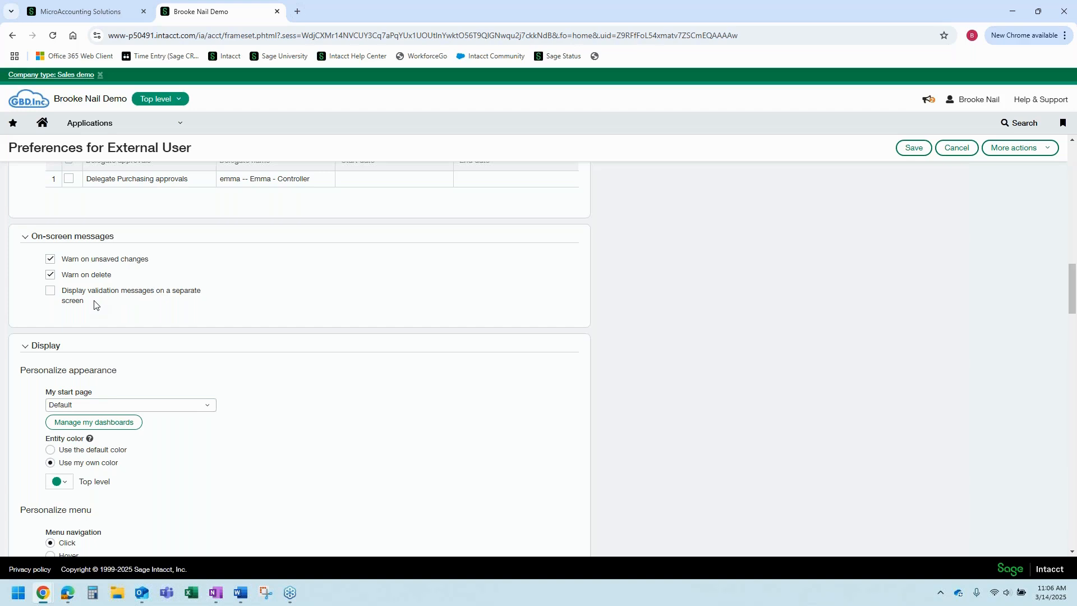
{"action": "scroll", "coordinate": [112, 314], "scroll_direction": "down", "scroll_amount": 3}
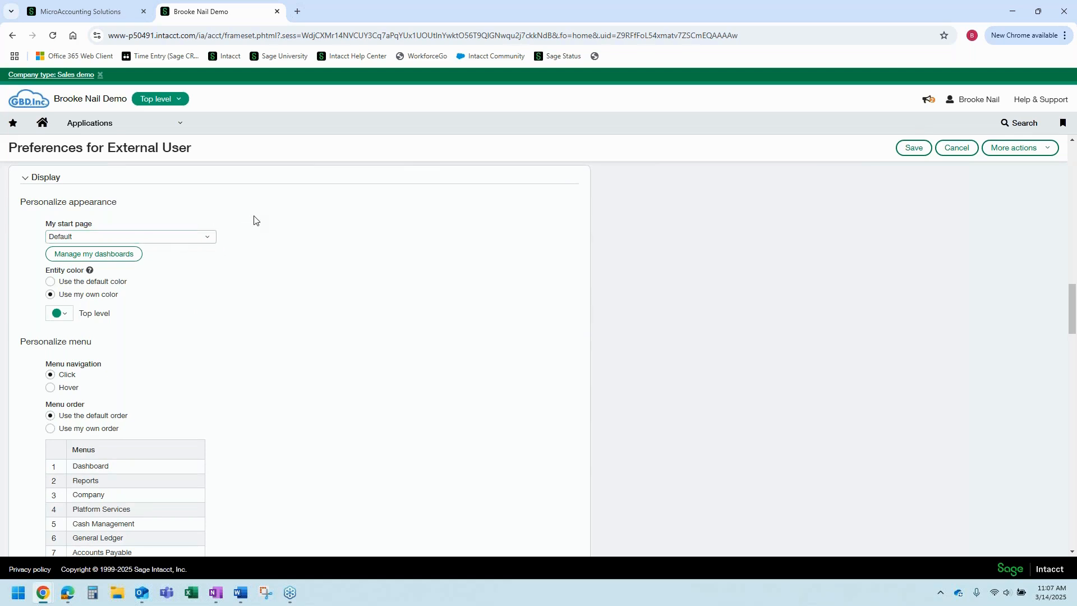
Examine the available start page choices and the colors assigned to the entities in the entity switcher
{"action": "left_click", "coordinate": [211, 237]}
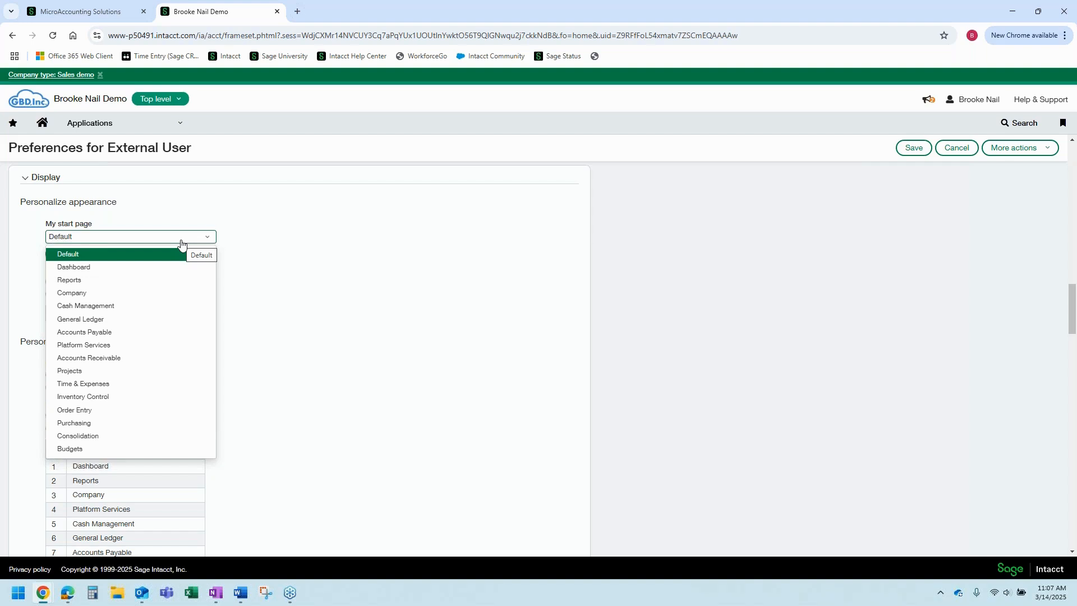
{"action": "left_click", "coordinate": [181, 243]}
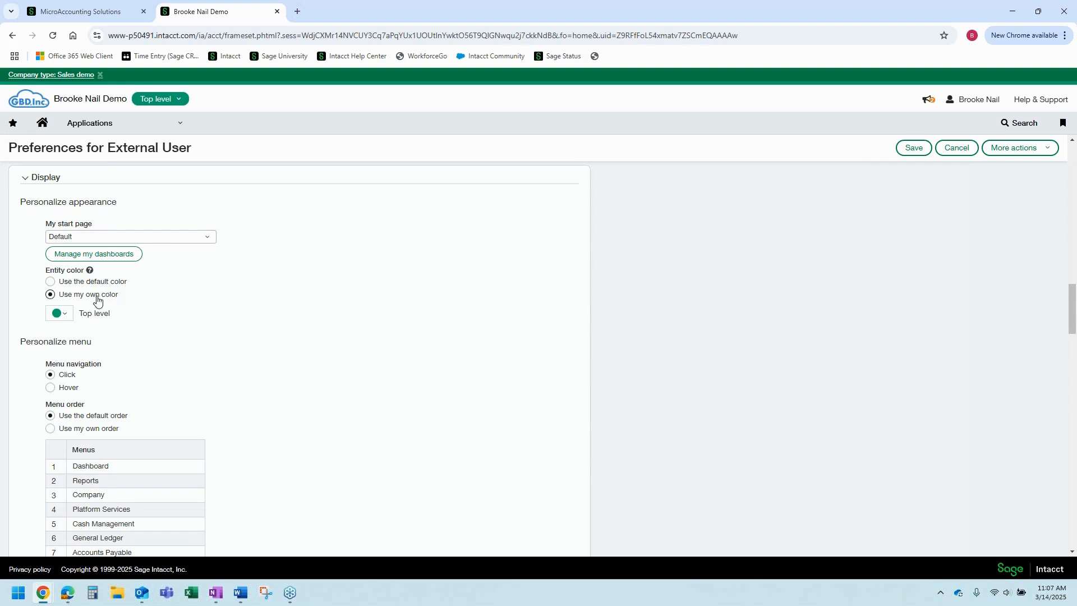
{"action": "left_click", "coordinate": [159, 99]}
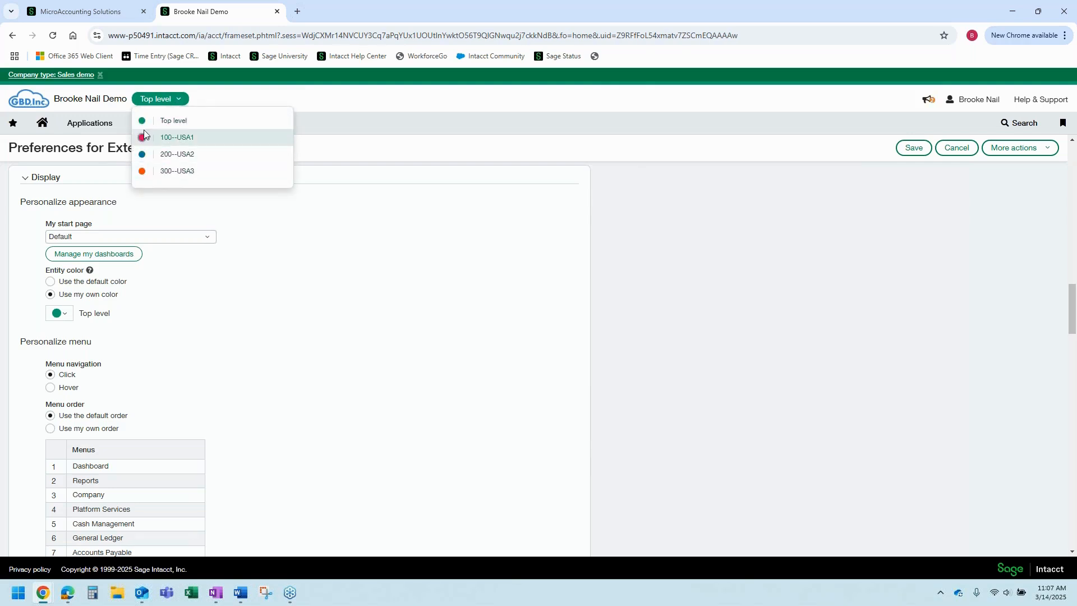
{"action": "left_click", "coordinate": [160, 285]}
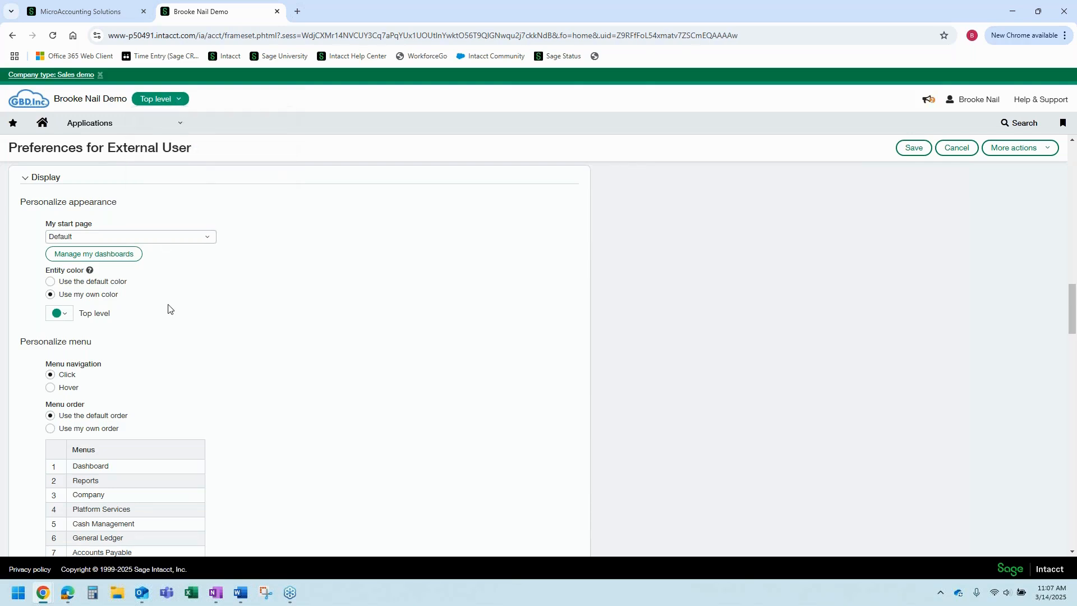
Review the menu navigation and menu order preferences and compare them with the Applications menu
{"action": "scroll", "coordinate": [168, 308], "scroll_direction": "down", "scroll_amount": 1}
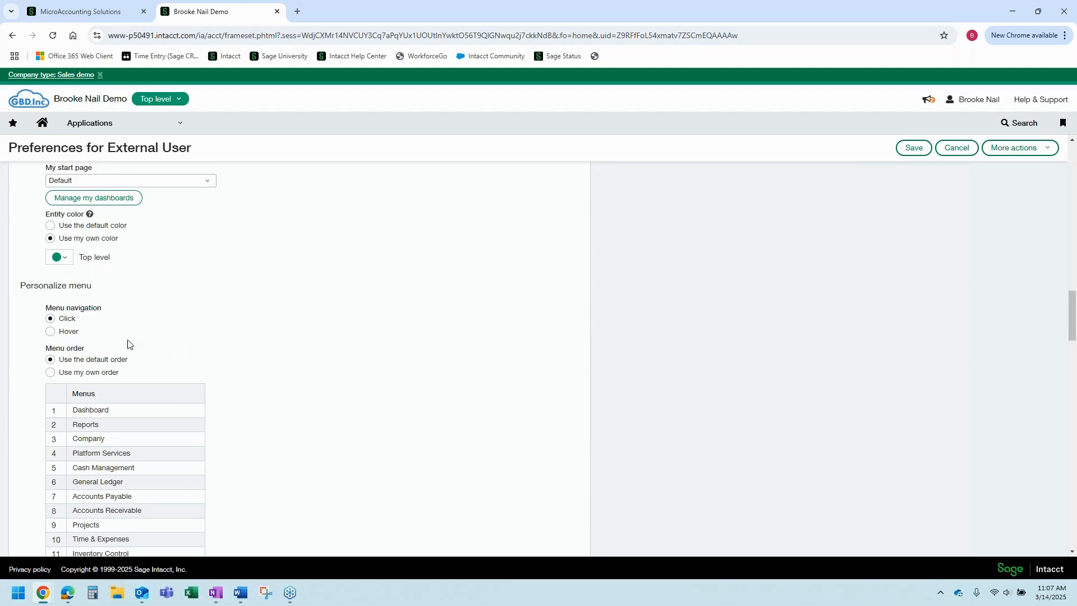
{"action": "scroll", "coordinate": [128, 344], "scroll_direction": "down", "scroll_amount": 2}
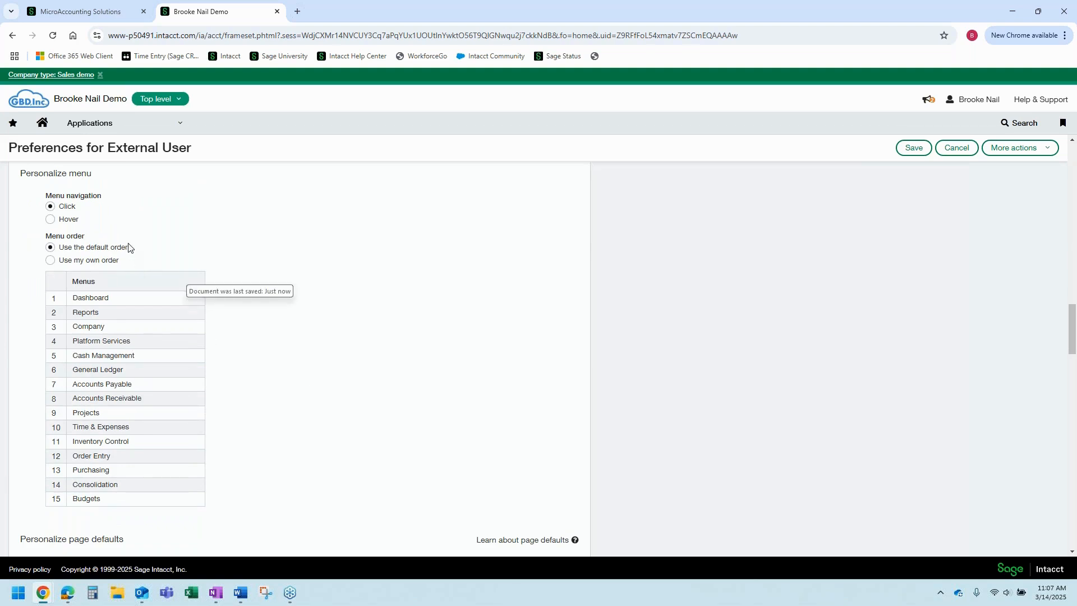
{"action": "left_click", "coordinate": [124, 125]}
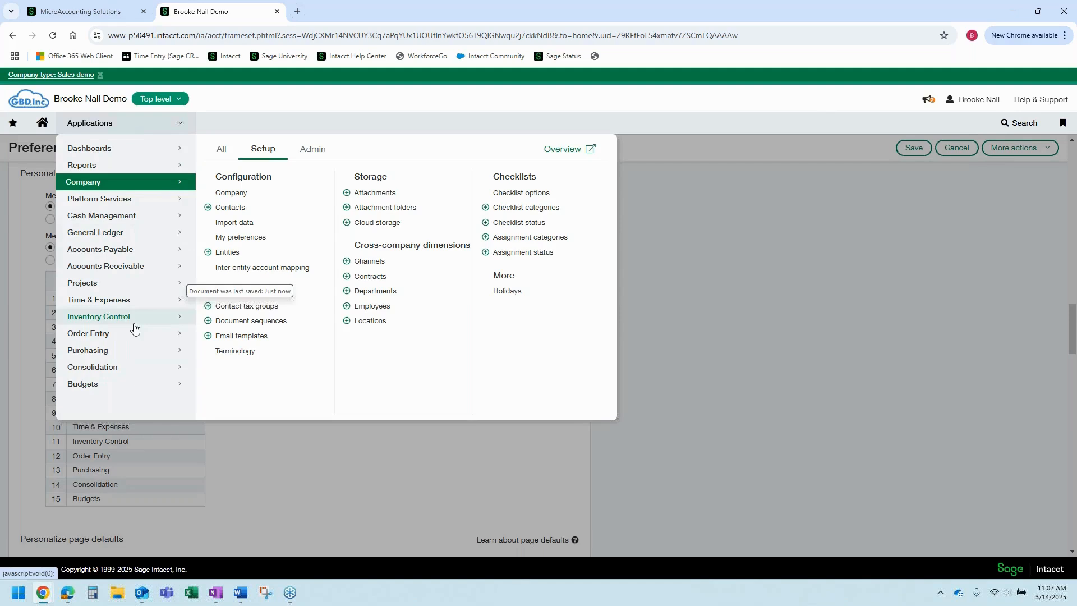
{"action": "left_click", "coordinate": [246, 443]}
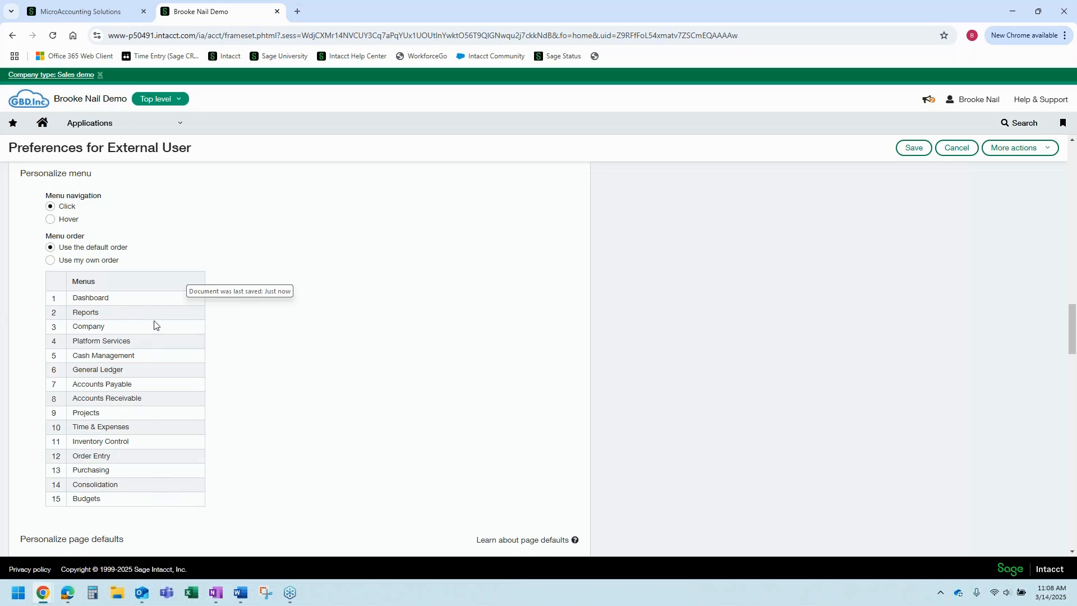
Look at the bookmarks, the Cash Management application options and the favorites
{"action": "left_click", "coordinate": [1063, 123]}
{"action": "left_click", "coordinate": [838, 236]}
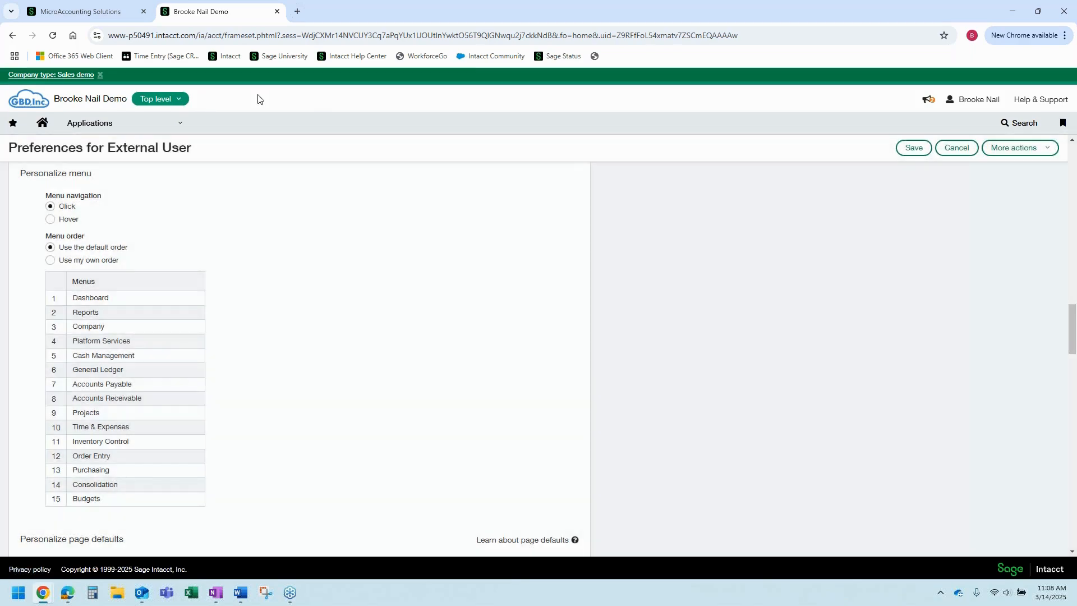
{"action": "left_click", "coordinate": [105, 123]}
{"action": "left_click", "coordinate": [135, 215]}
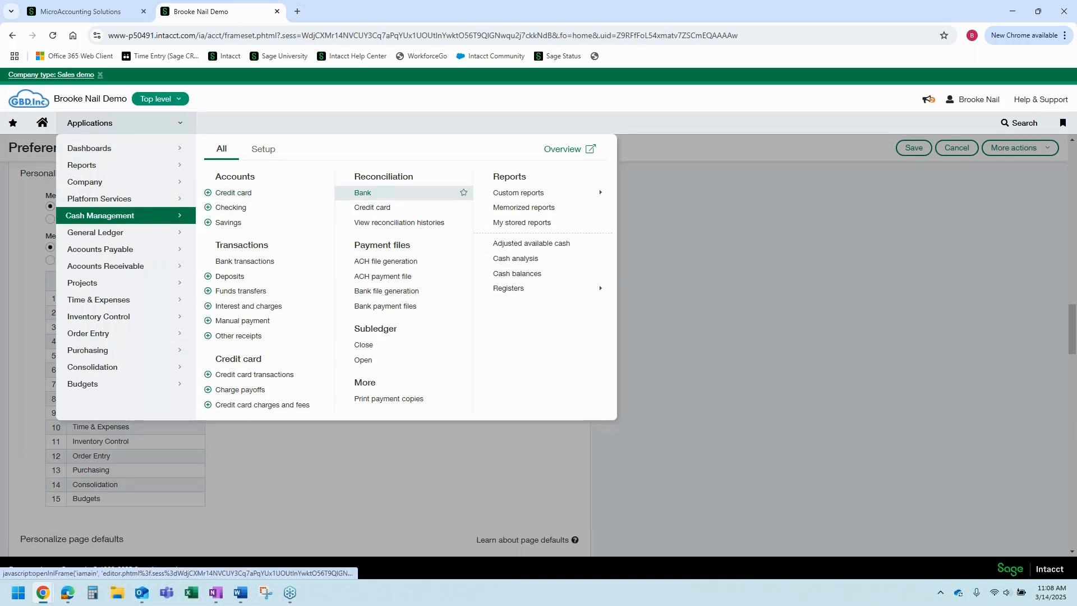
{"action": "left_click", "coordinate": [13, 123]}
{"action": "left_click", "coordinate": [328, 231]}
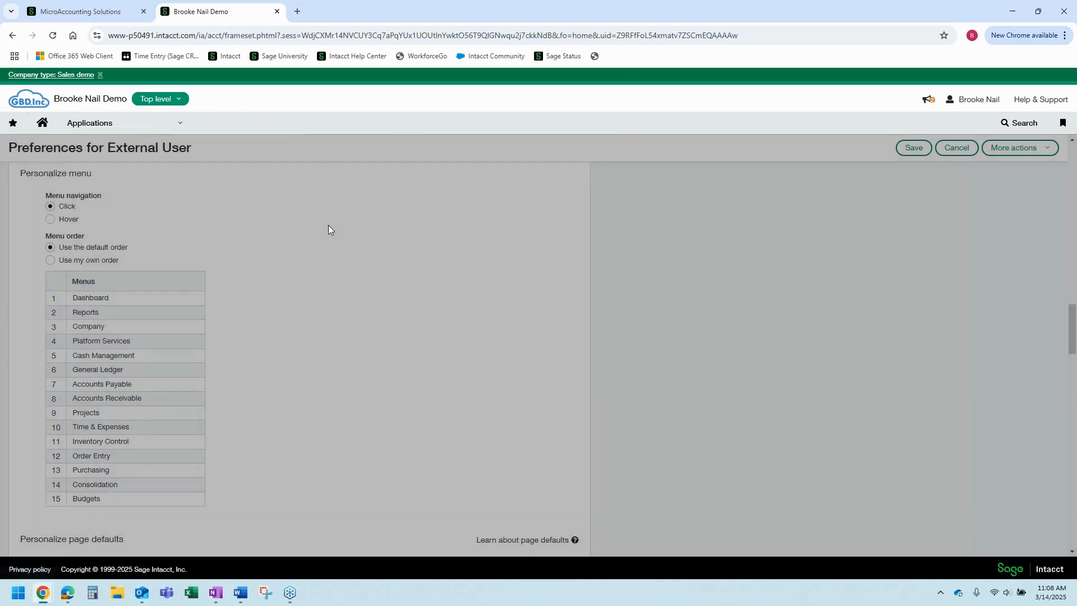
Review the page defaults for list screens, dropdown lists, transaction rows and splitting transactions
{"action": "scroll", "coordinate": [235, 331], "scroll_direction": "down", "scroll_amount": 5}
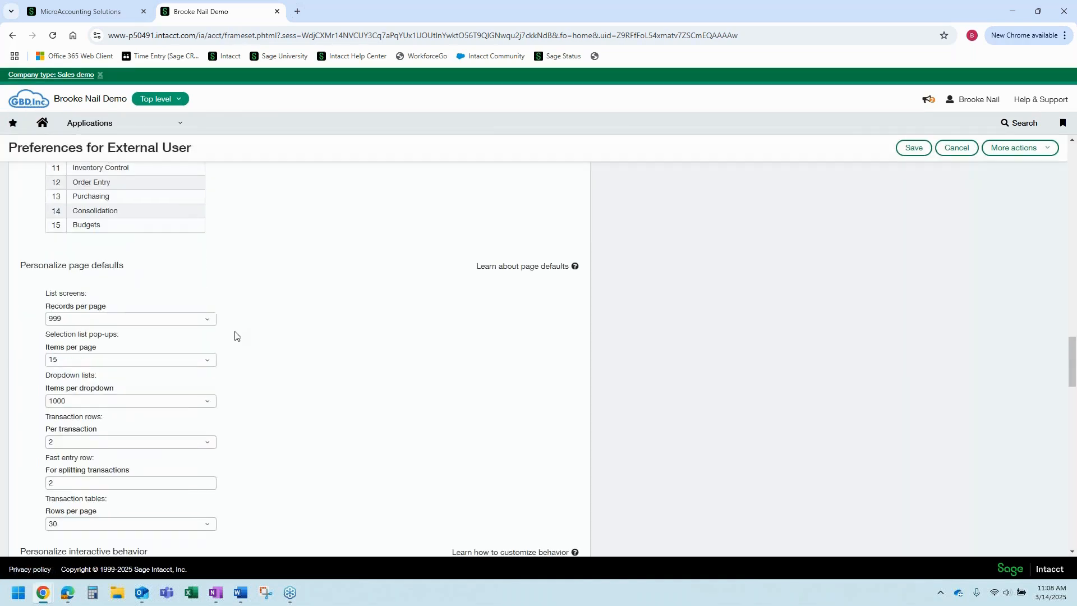
{"action": "scroll", "coordinate": [235, 337], "scroll_direction": "down", "scroll_amount": 1}
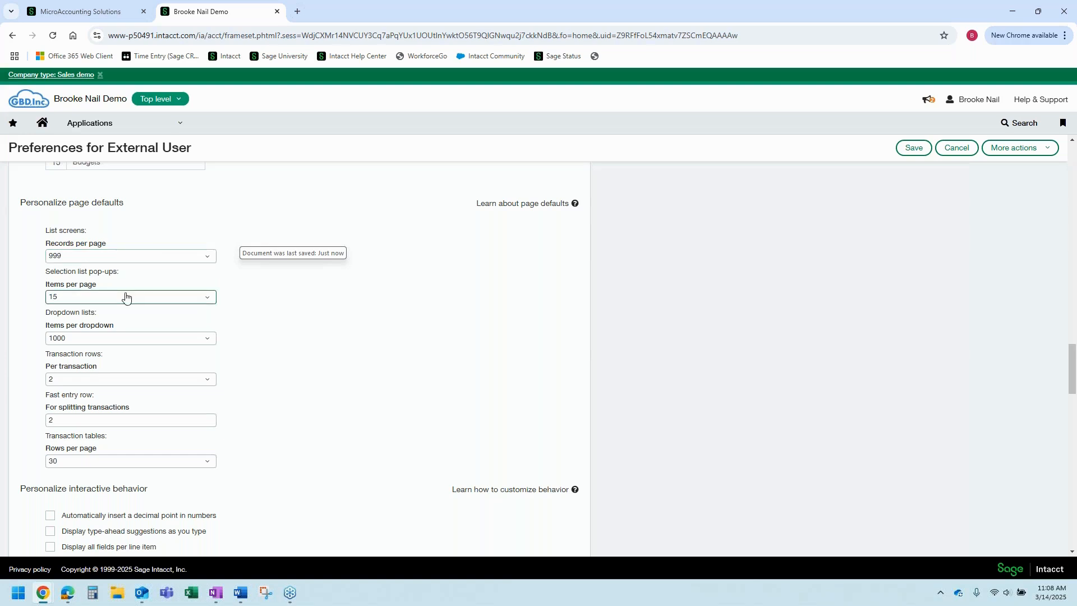
{"action": "left_click", "coordinate": [129, 416]}
Review the interactive behavior and Quick view preferences, including the Default attachment folder field
{"action": "scroll", "coordinate": [239, 477], "scroll_direction": "down", "scroll_amount": 3}
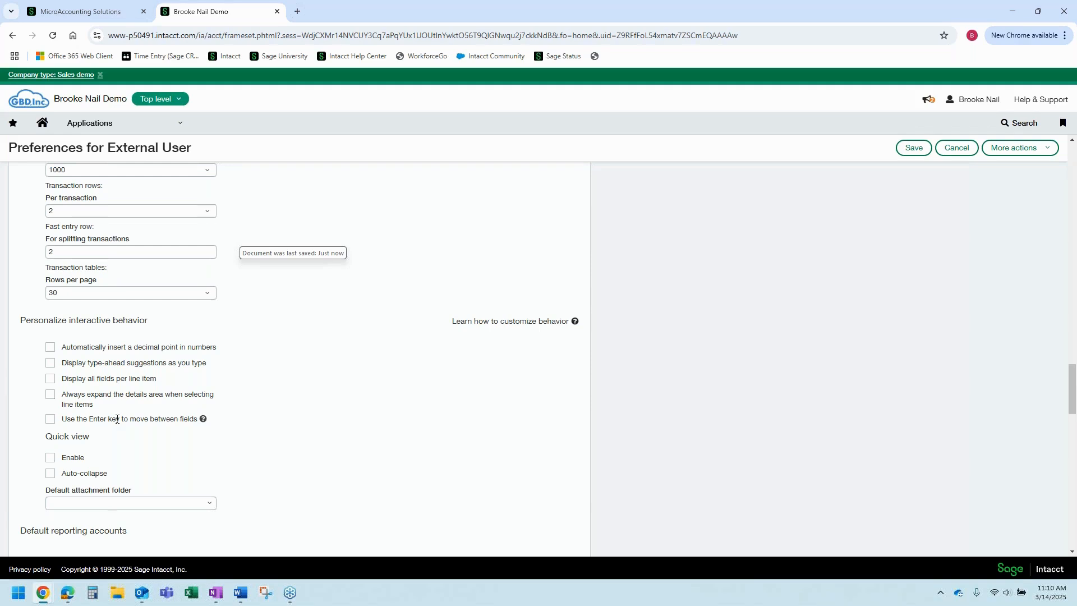
{"action": "scroll", "coordinate": [115, 418], "scroll_direction": "down", "scroll_amount": 2}
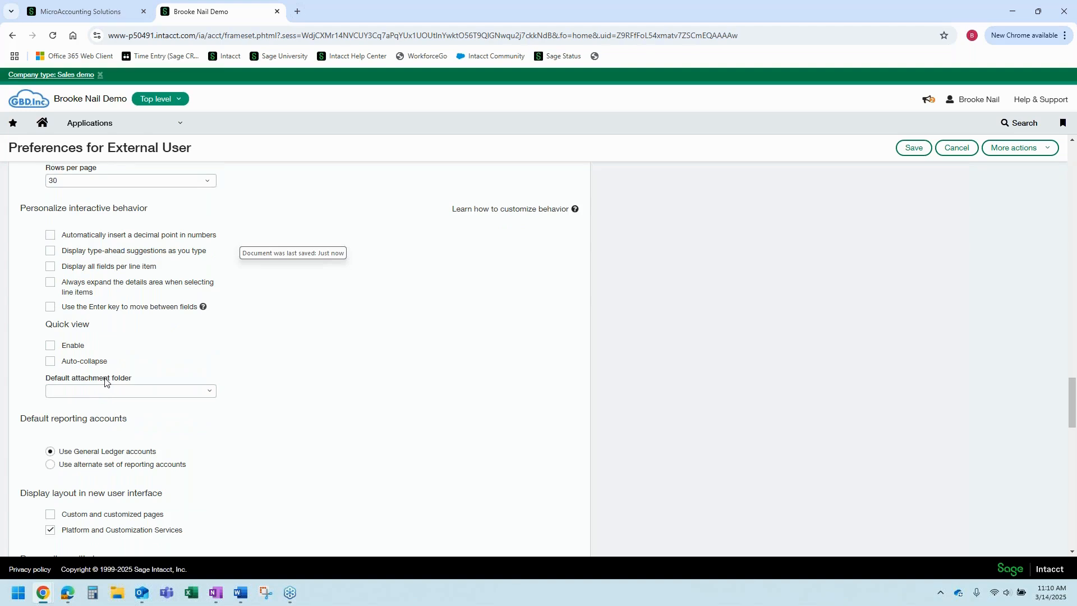
{"action": "left_click", "coordinate": [87, 388]}
{"action": "scroll", "coordinate": [120, 370], "scroll_direction": "down", "scroll_amount": 1}
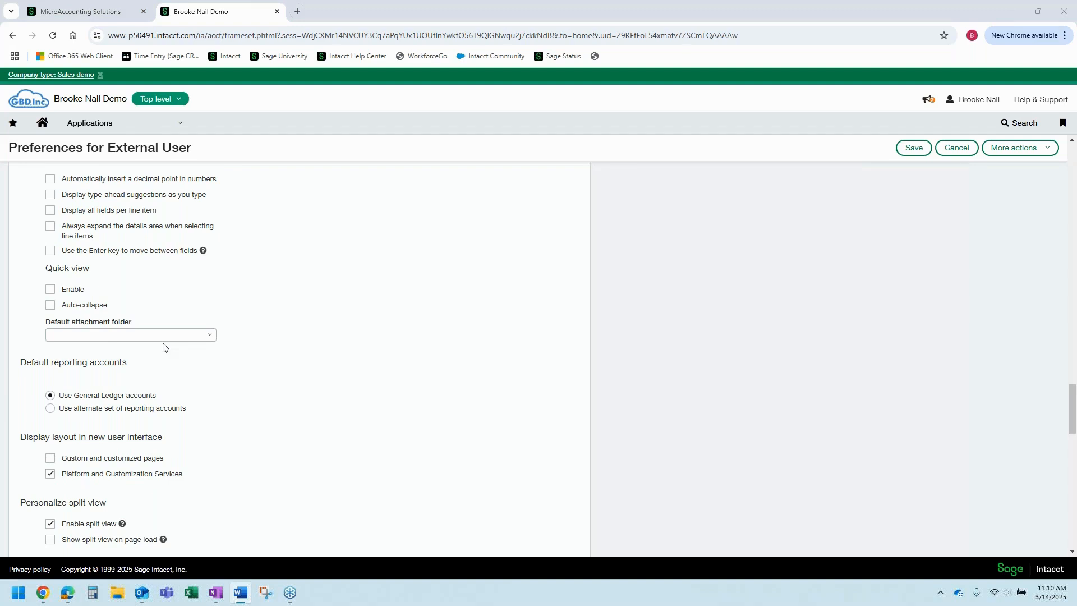
Examine the remaining display settings, such as reporting accounts and split view, plus the check and general preferences
{"action": "scroll", "coordinate": [163, 347], "scroll_direction": "down", "scroll_amount": 3}
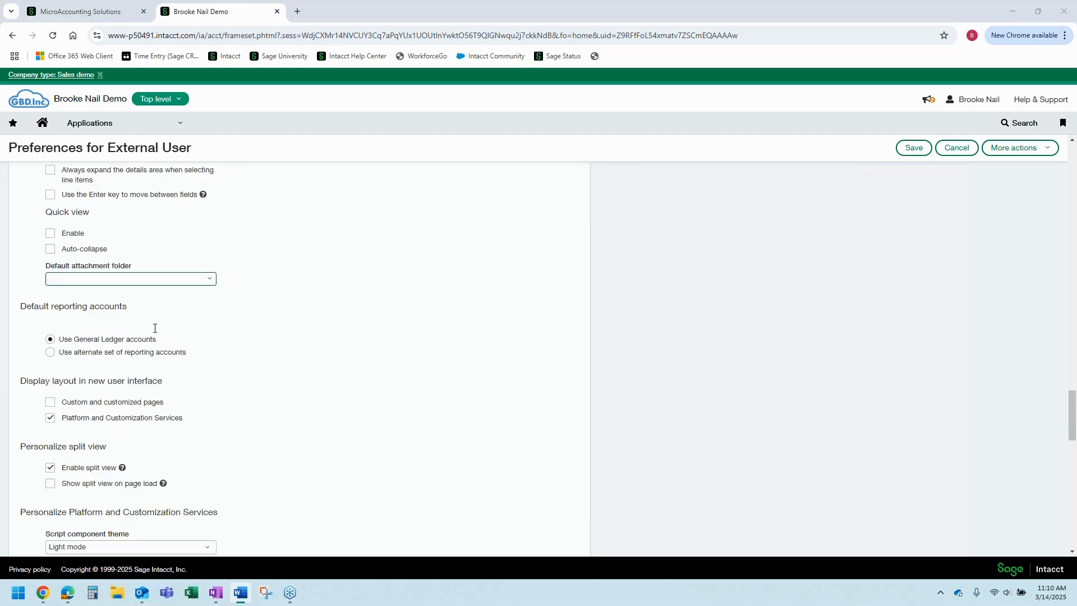
{"action": "scroll", "coordinate": [152, 338], "scroll_direction": "down", "scroll_amount": 2}
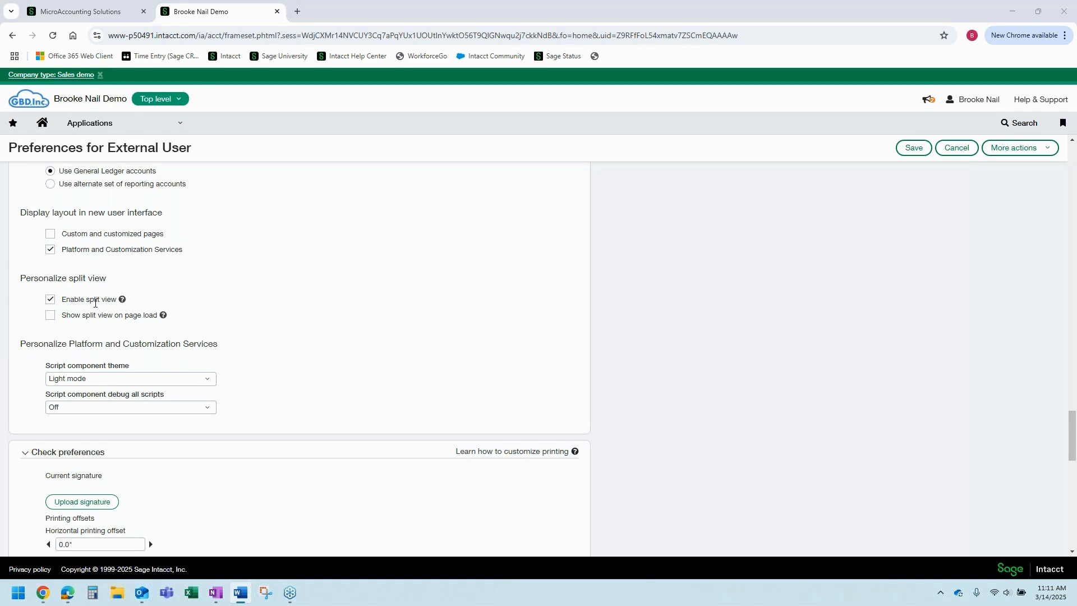
{"action": "scroll", "coordinate": [94, 303], "scroll_direction": "down", "scroll_amount": 2}
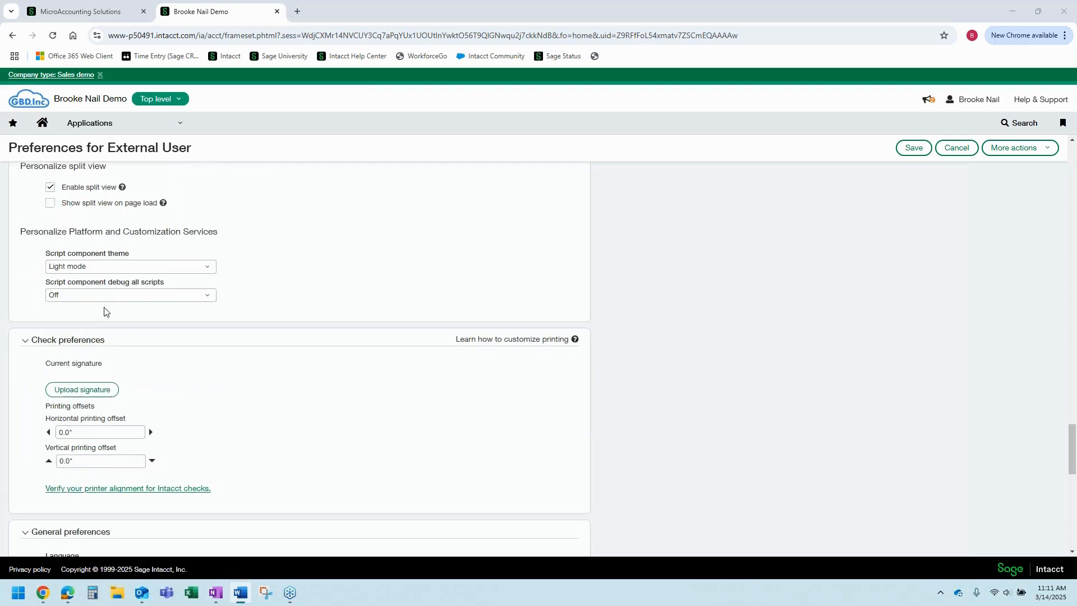
{"action": "scroll", "coordinate": [108, 318], "scroll_direction": "down", "scroll_amount": 2}
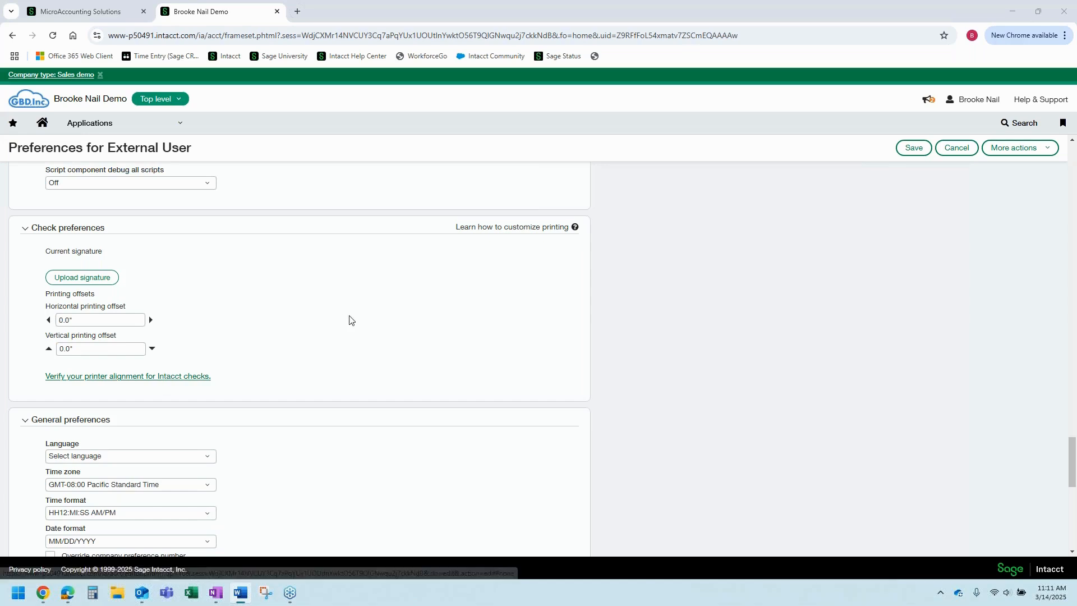
{"action": "scroll", "coordinate": [387, 320], "scroll_direction": "down", "scroll_amount": 1}
{"action": "scroll", "coordinate": [390, 324], "scroll_direction": "down", "scroll_amount": 3}
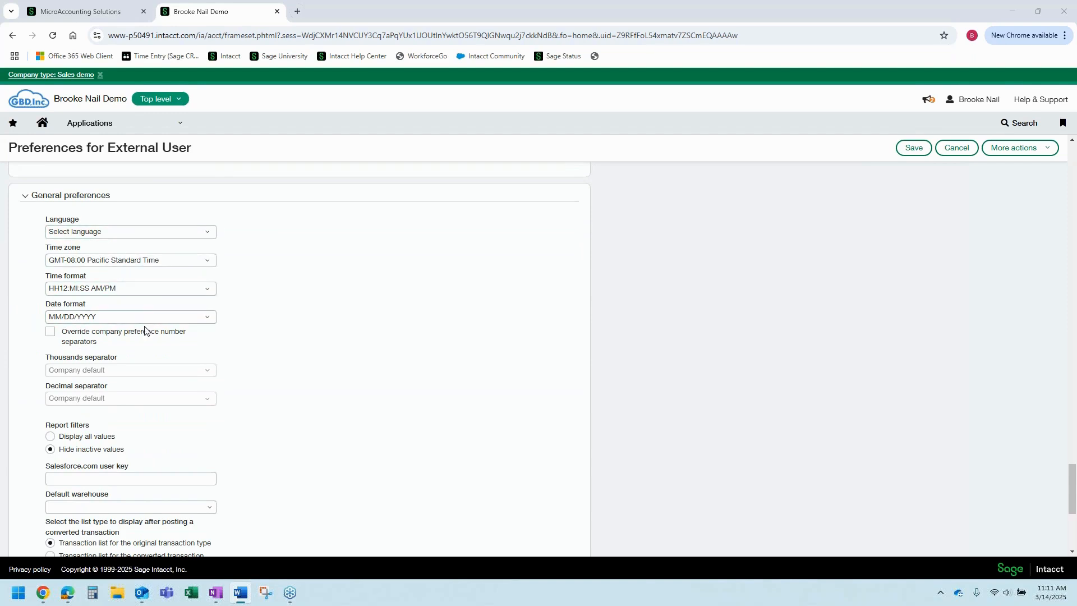
Review the remaining general preferences, including report filters, default warehouse, converted transaction list type and inherited source transaction dates
{"action": "scroll", "coordinate": [252, 347], "scroll_direction": "down", "scroll_amount": 1}
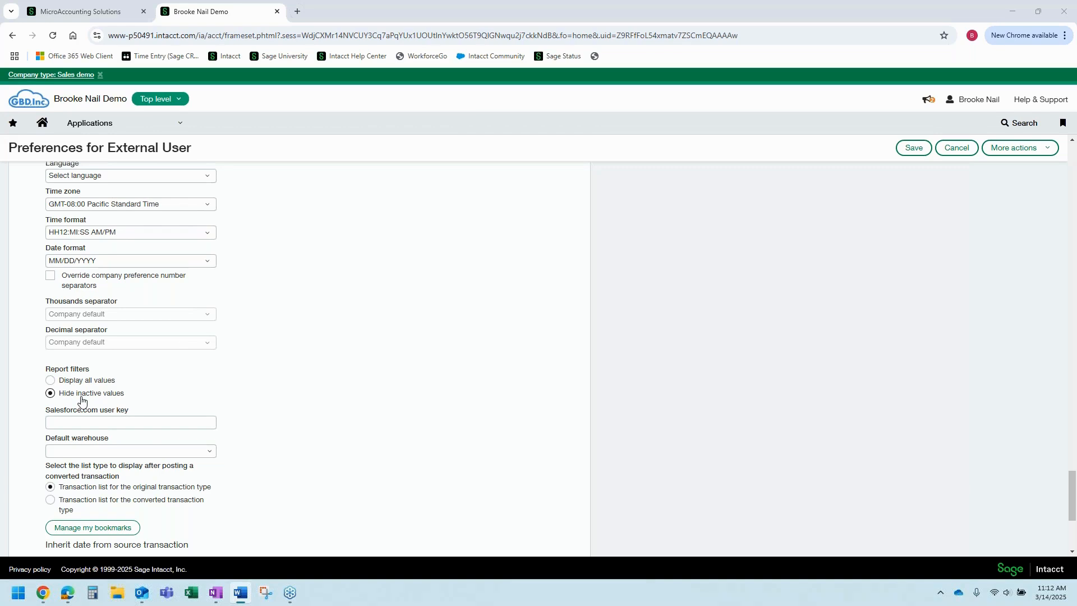
{"action": "scroll", "coordinate": [168, 387], "scroll_direction": "down", "scroll_amount": 3}
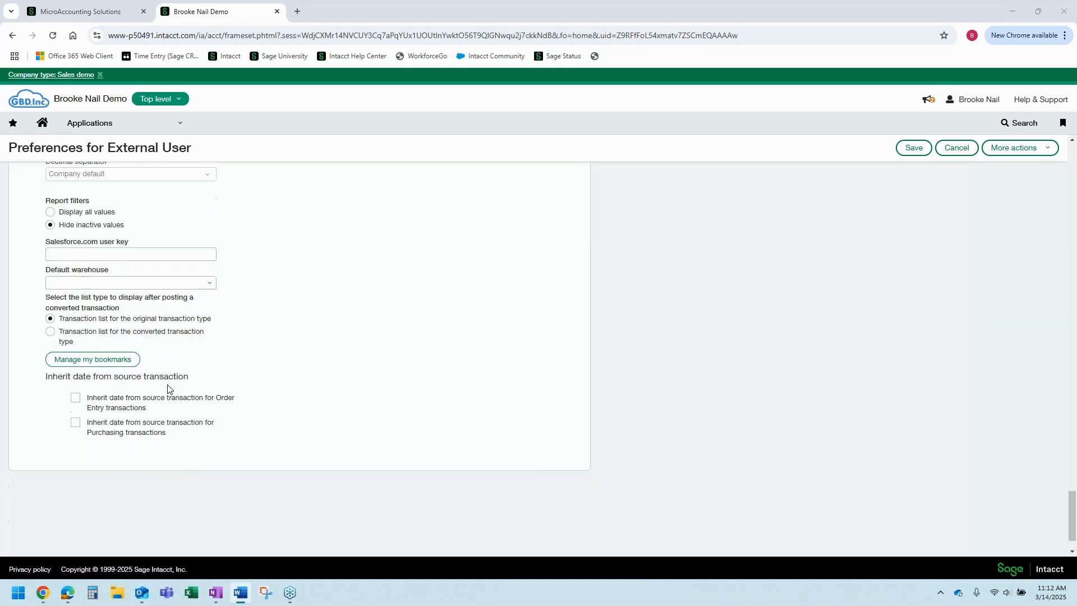
{"action": "left_click", "coordinate": [1063, 125]}
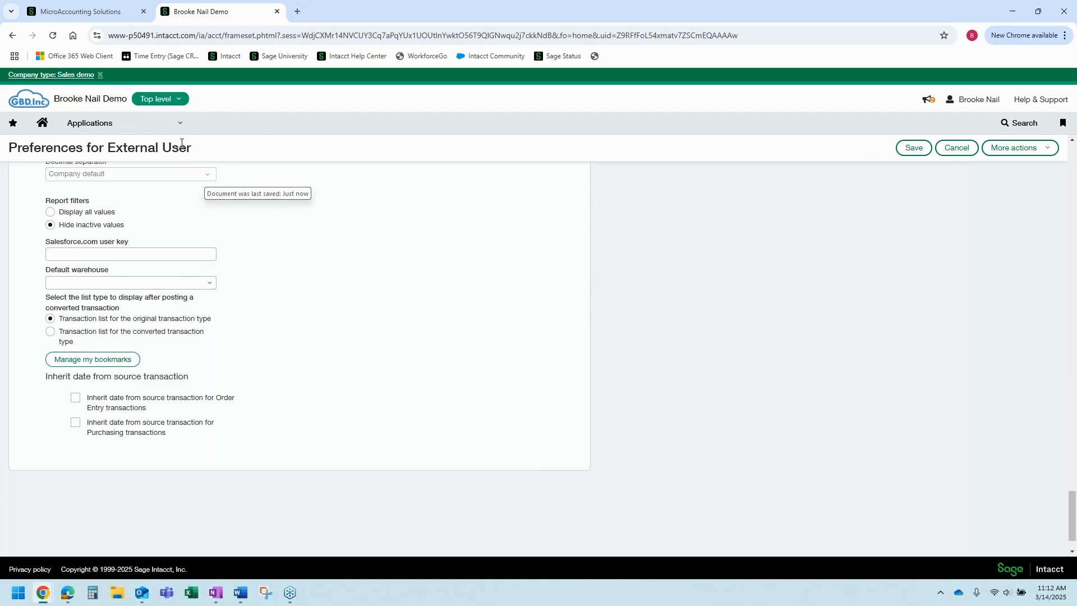
Leave the preferences page for the company's Users list and open the preferences of the employee listed just above the warehouse user
{"action": "left_click", "coordinate": [147, 124]}
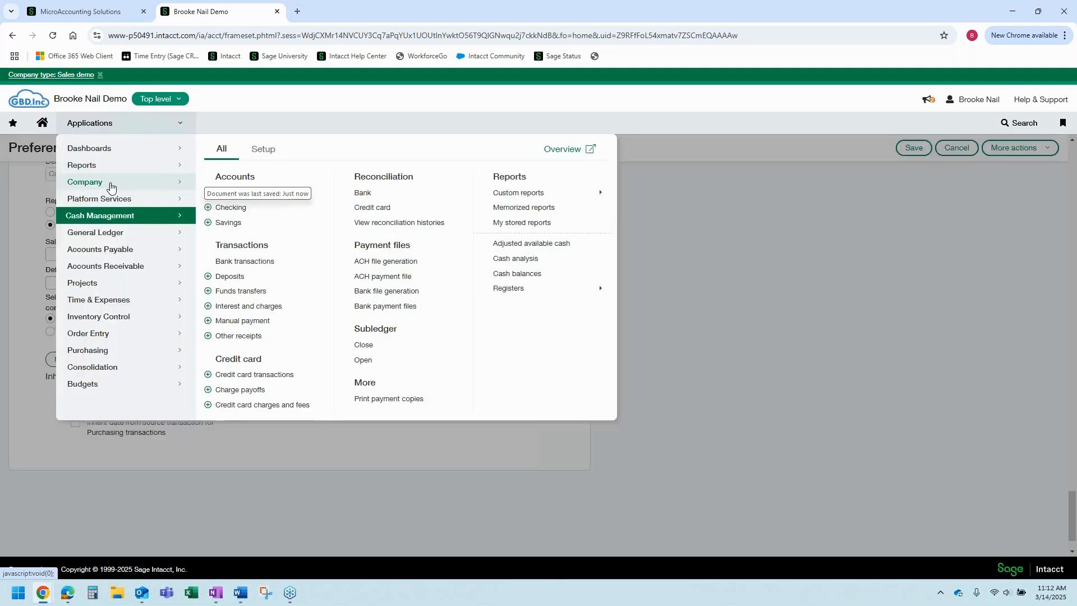
{"action": "mouse_move", "coordinate": [111, 187]}
{"action": "left_click", "coordinate": [312, 149]}
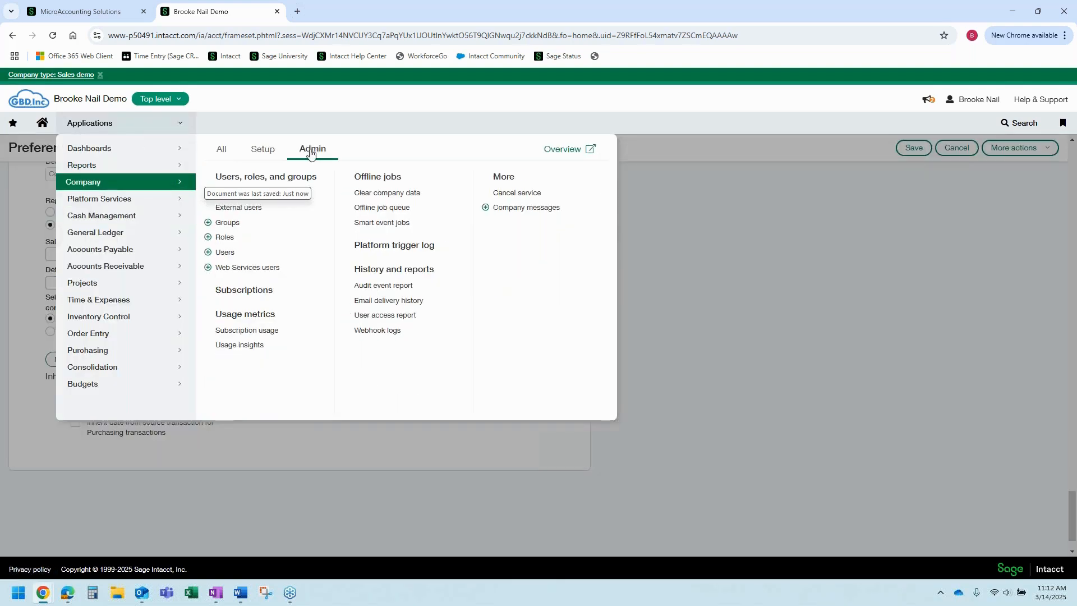
{"action": "left_click", "coordinate": [230, 256]}
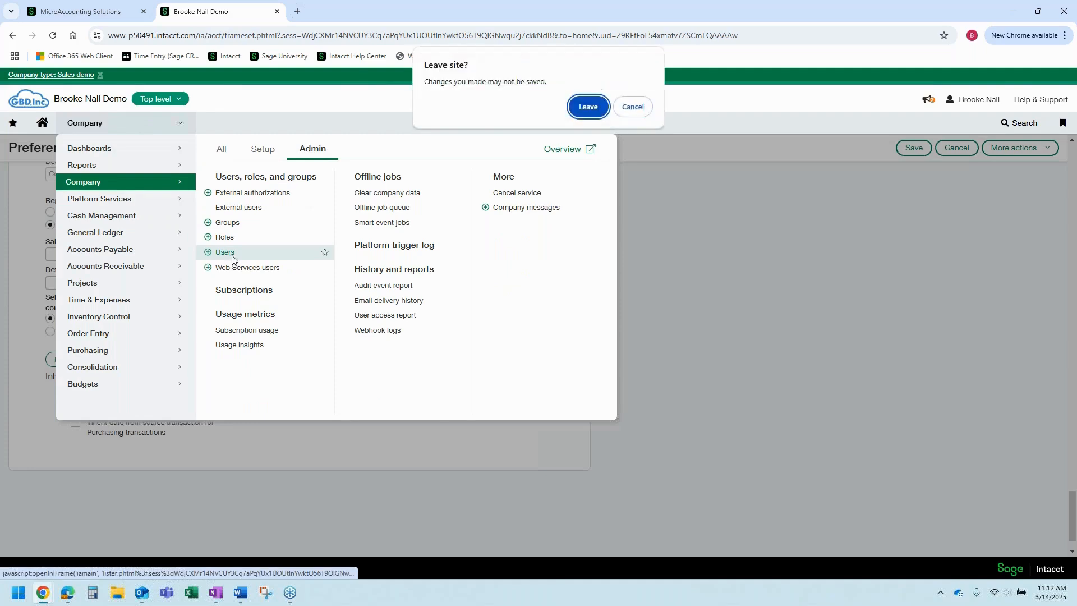
{"action": "left_click", "coordinate": [574, 112]}
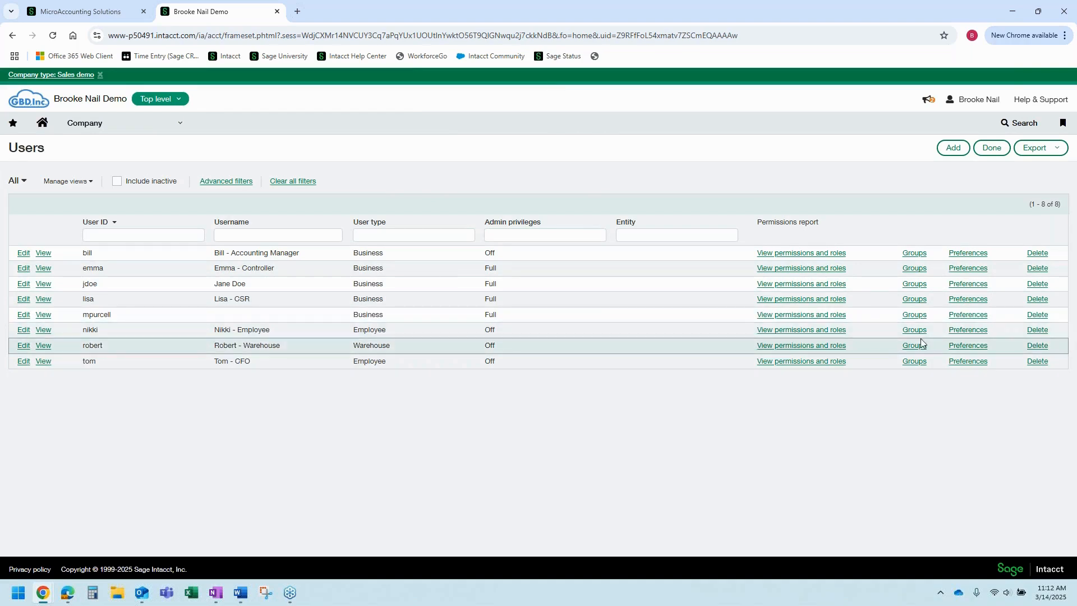
{"action": "left_click", "coordinate": [967, 329]}
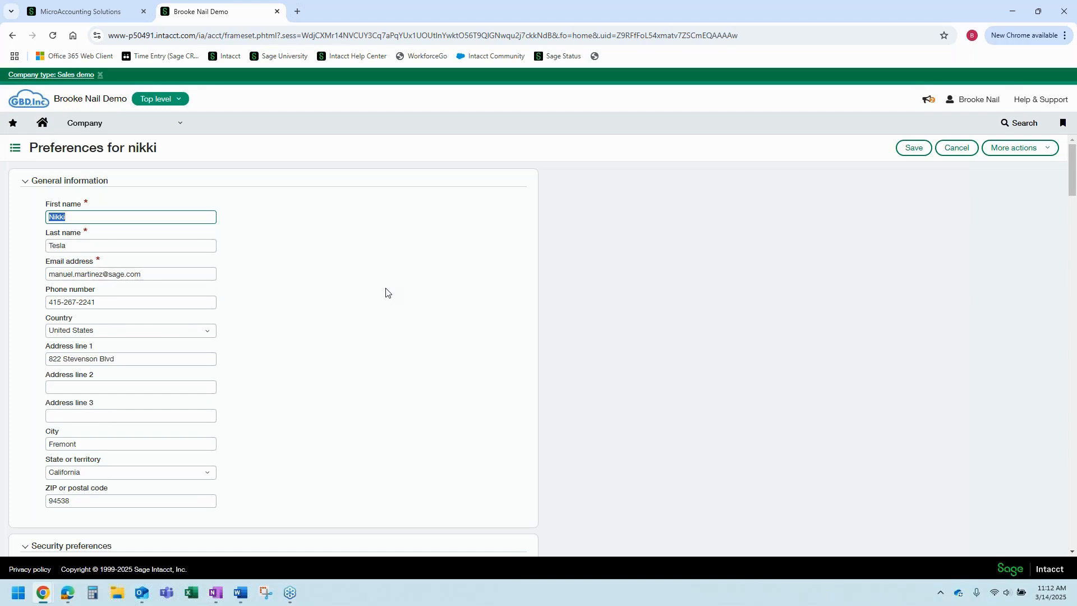
Leave the employee's preferences without saving and return to the signed-in user's own preferences page
{"action": "left_click", "coordinate": [178, 122]}
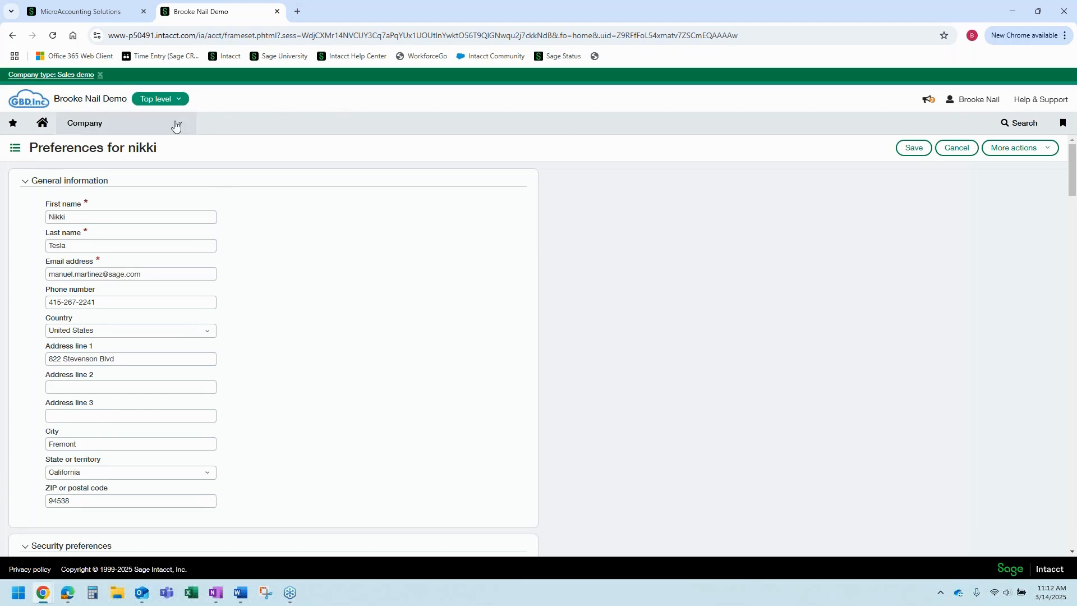
{"action": "left_click", "coordinate": [729, 180]}
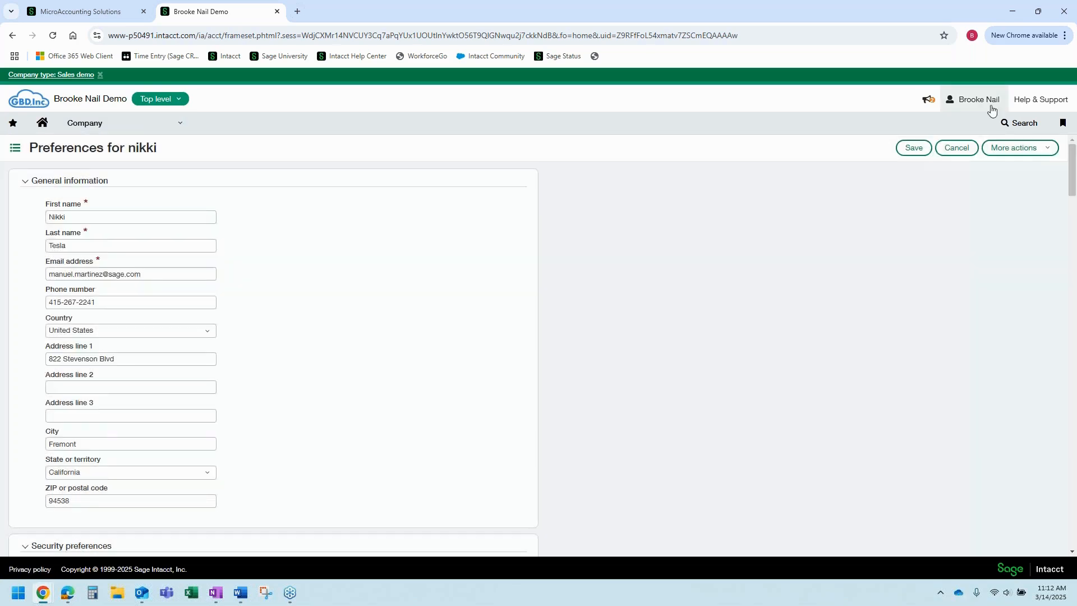
{"action": "left_click", "coordinate": [956, 147]}
{"action": "left_click", "coordinate": [596, 112]}
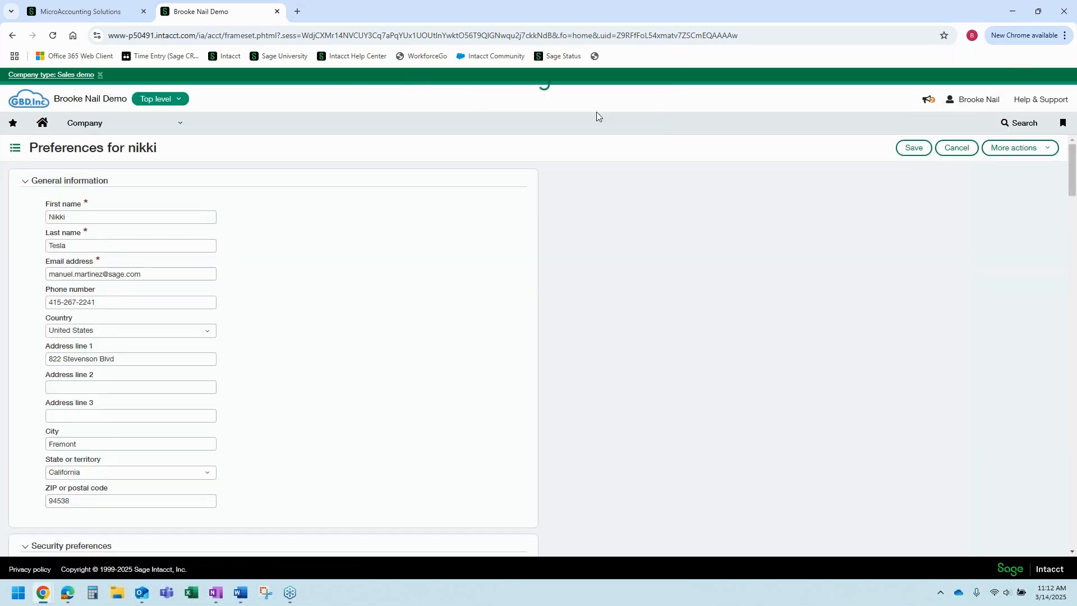
Read the help note for the My email signature field in the email notifications section, and close it
{"action": "scroll", "coordinate": [276, 240], "scroll_direction": "down", "scroll_amount": 10}
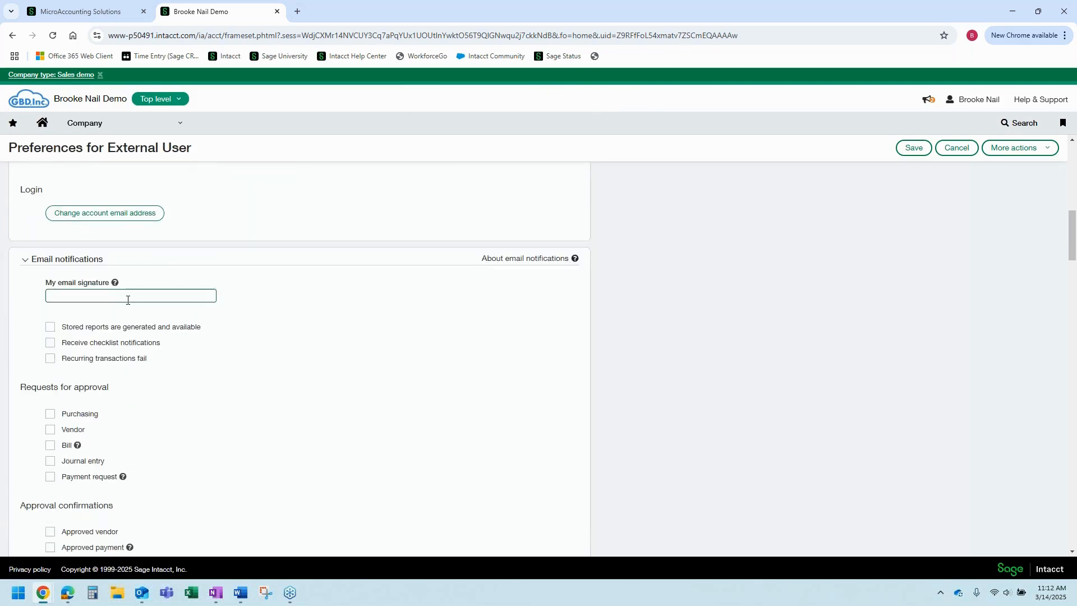
{"action": "left_click", "coordinate": [115, 282]}
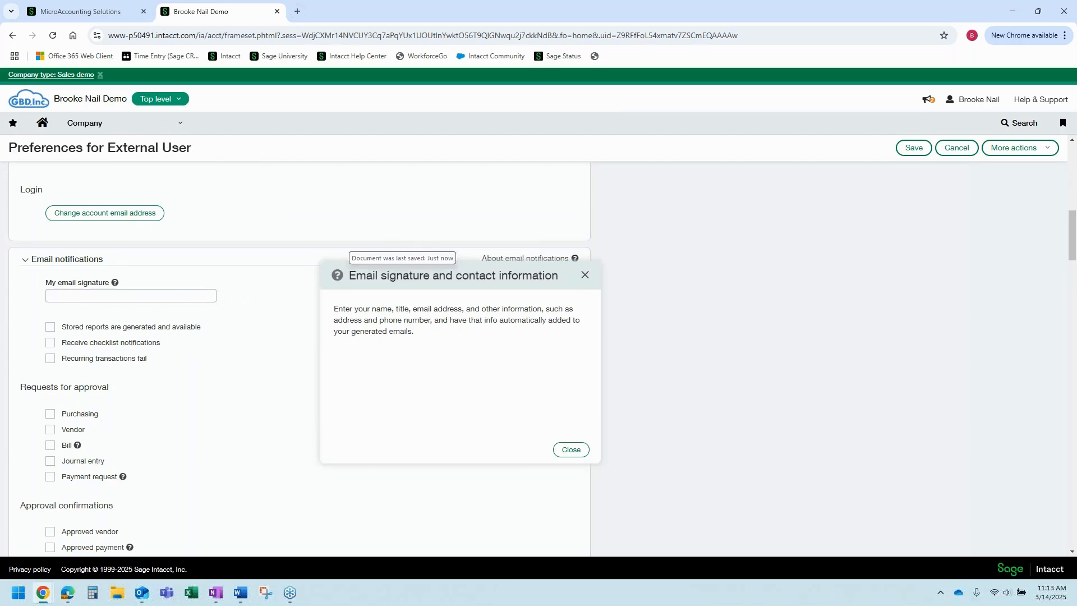
{"action": "left_click", "coordinate": [585, 274]}
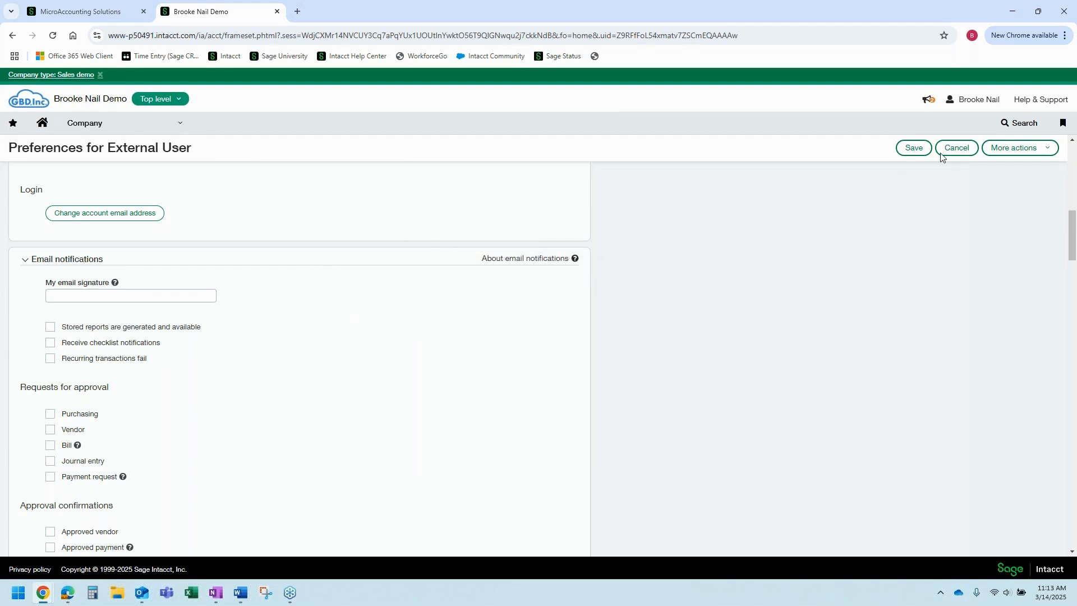
Open the help for this page, read the Approval delegation and On-screen messages topics, and close the help window
{"action": "left_click", "coordinate": [1028, 110]}
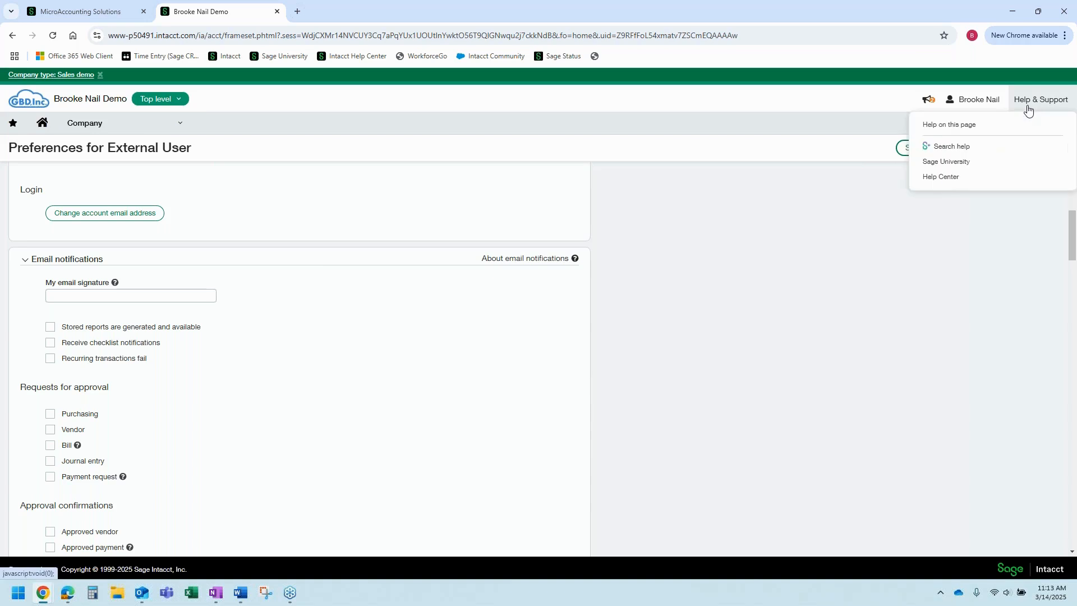
{"action": "left_click", "coordinate": [946, 126]}
{"action": "left_click", "coordinate": [155, 324]}
{"action": "scroll", "coordinate": [259, 218], "scroll_direction": "down", "scroll_amount": 4}
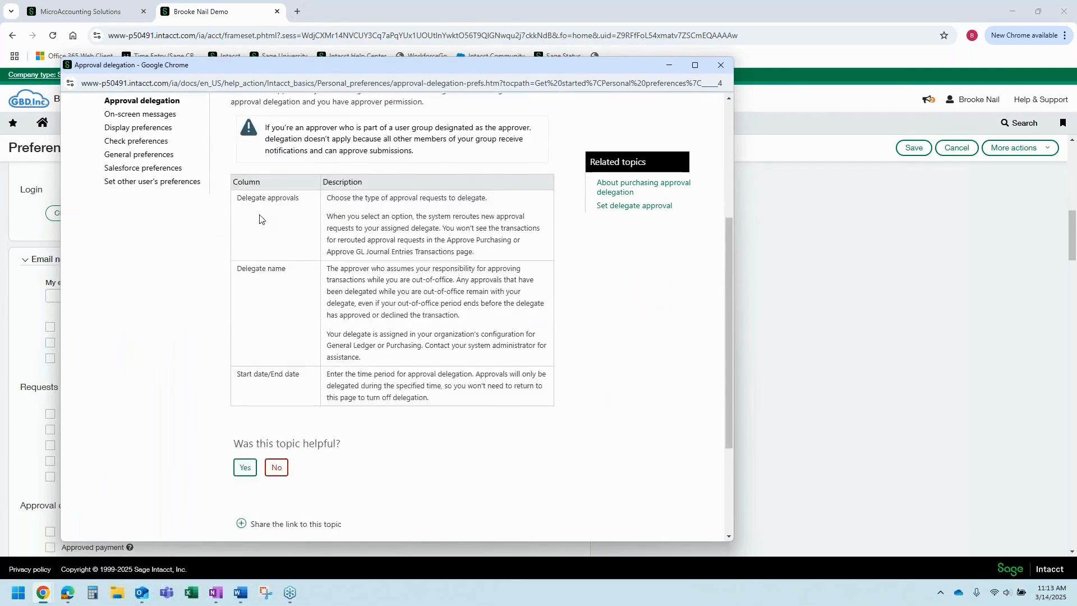
{"action": "scroll", "coordinate": [259, 219], "scroll_direction": "up", "scroll_amount": 5}
{"action": "left_click", "coordinate": [140, 226]}
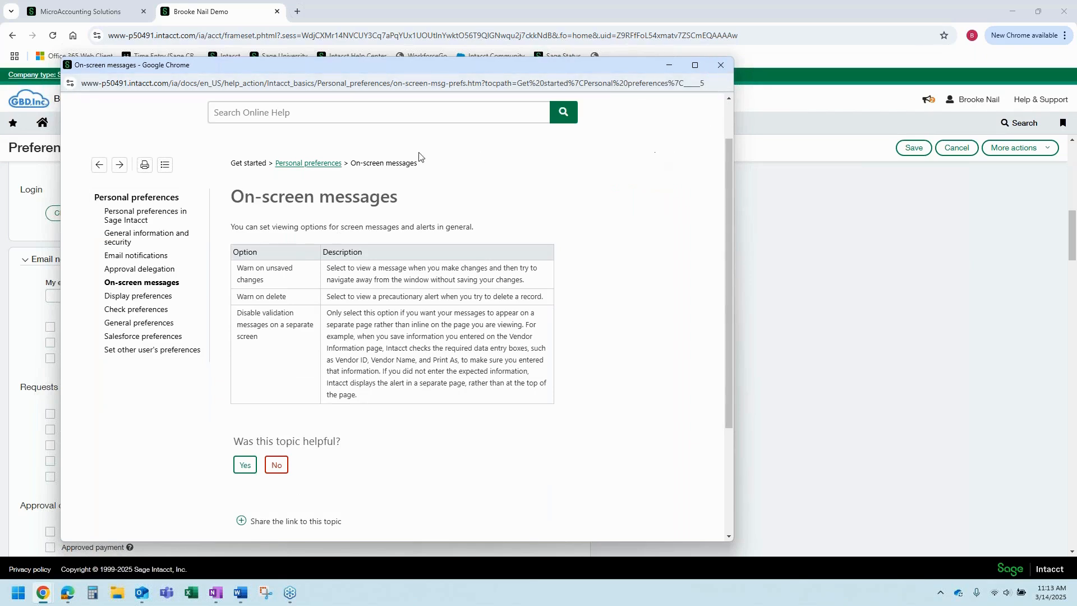
{"action": "left_click", "coordinate": [723, 72]}
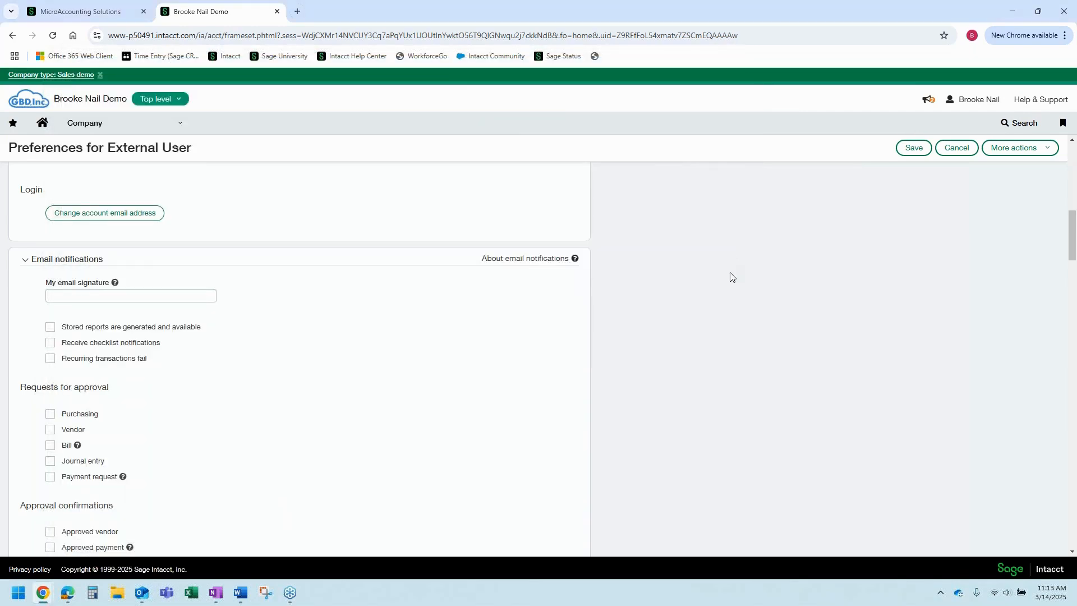
Look over the preferences page again, from the security settings through approval delegation and on-screen messages to the page defaults
{"action": "scroll", "coordinate": [504, 305], "scroll_direction": "up", "scroll_amount": 2}
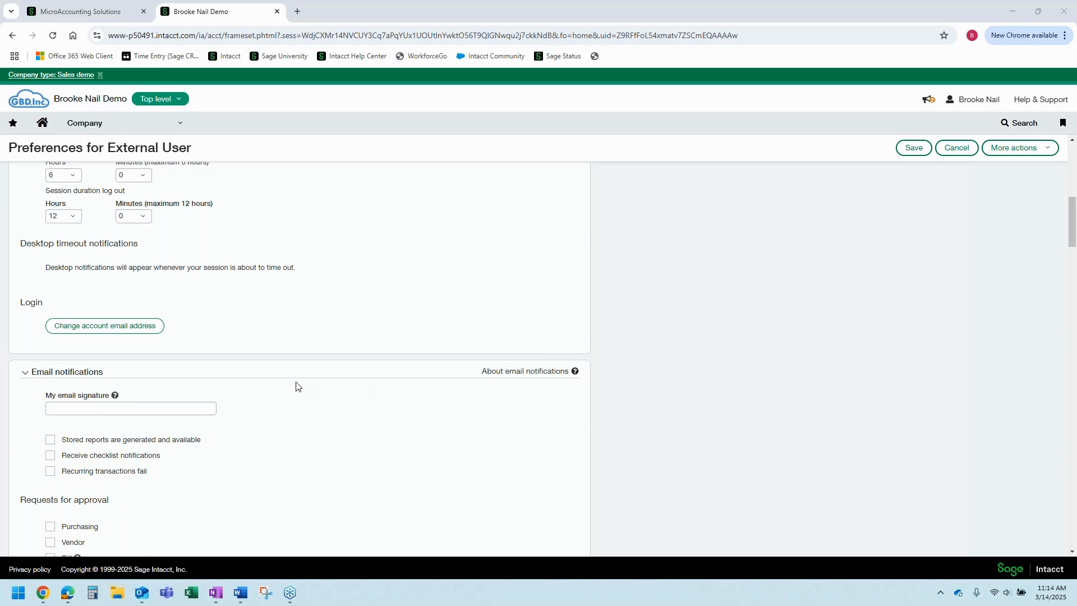
{"action": "scroll", "coordinate": [296, 386], "scroll_direction": "up", "scroll_amount": 5}
{"action": "scroll", "coordinate": [296, 386], "scroll_direction": "down", "scroll_amount": 2}
{"action": "scroll", "coordinate": [296, 385], "scroll_direction": "up", "scroll_amount": 5}
{"action": "scroll", "coordinate": [296, 386], "scroll_direction": "down", "scroll_amount": 10}
{"action": "scroll", "coordinate": [296, 386], "scroll_direction": "down", "scroll_amount": 12}
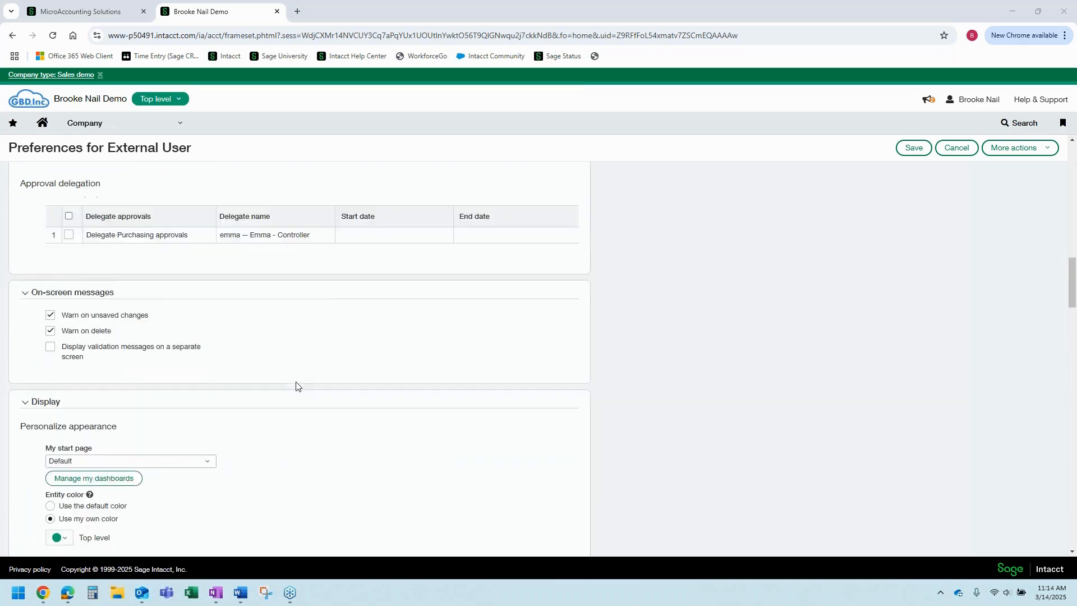
{"action": "scroll", "coordinate": [296, 386], "scroll_direction": "down", "scroll_amount": 1}
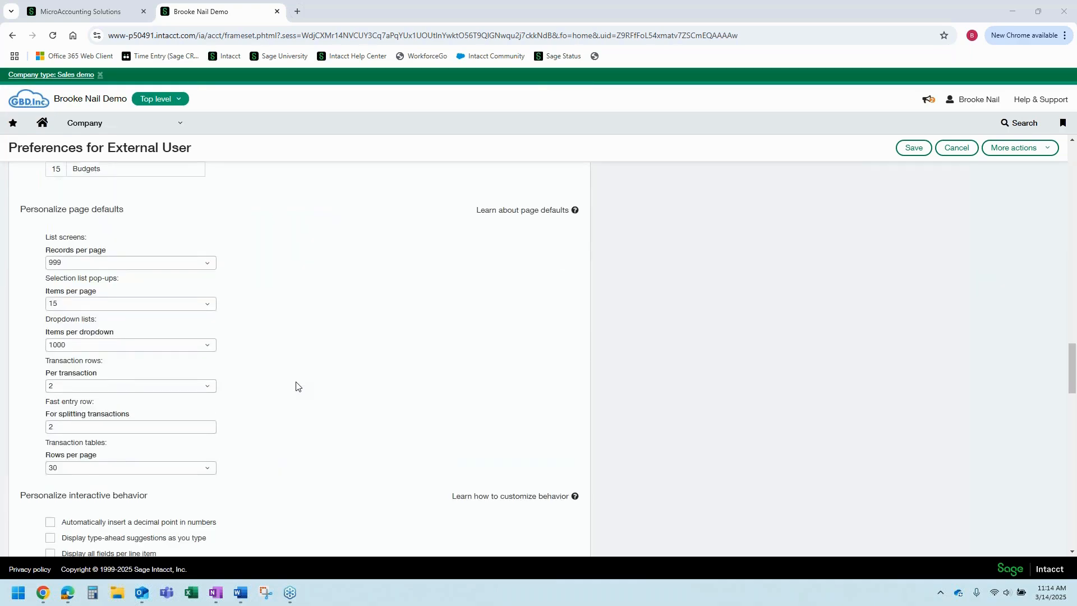